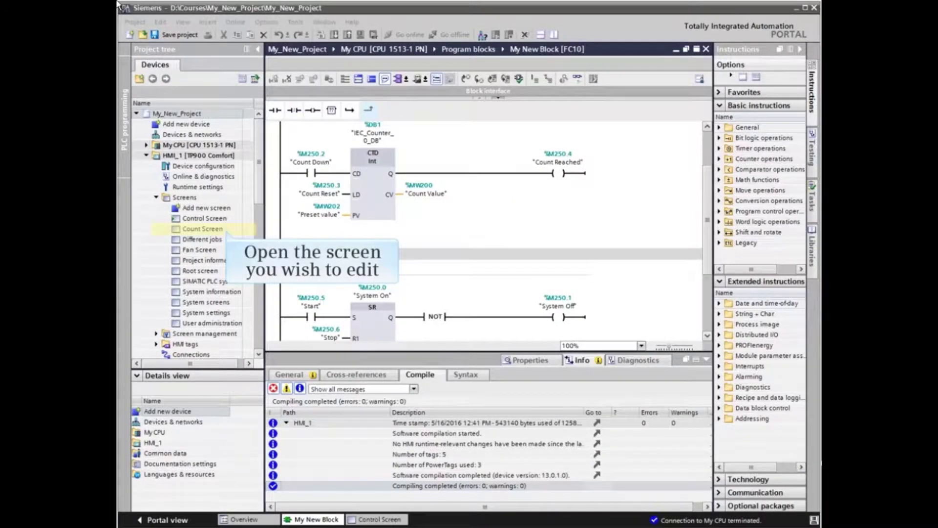
Open HMI_1's Count Screen from the Screens folder in the screen editor
double_click(194, 229)
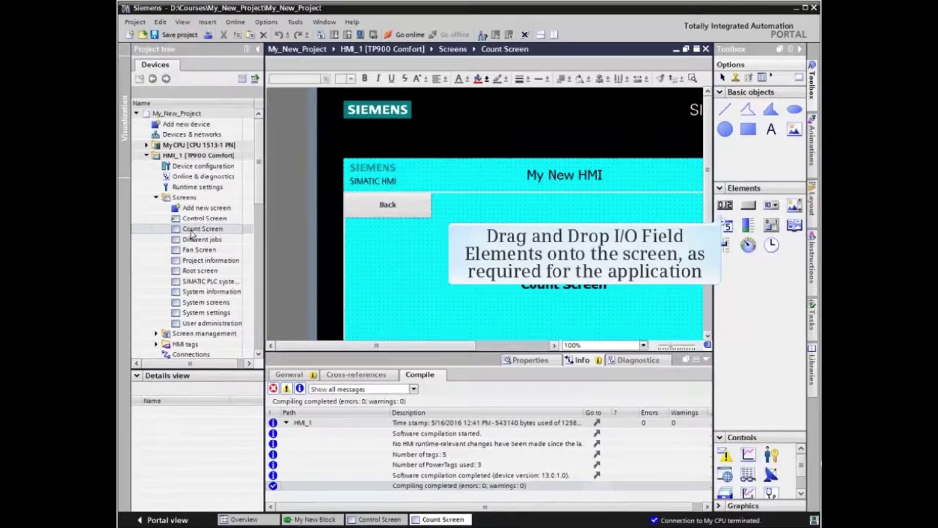
Drop two I/O fields from the Toolbox side by side beneath the Back button
drag(725, 204, 398, 240)
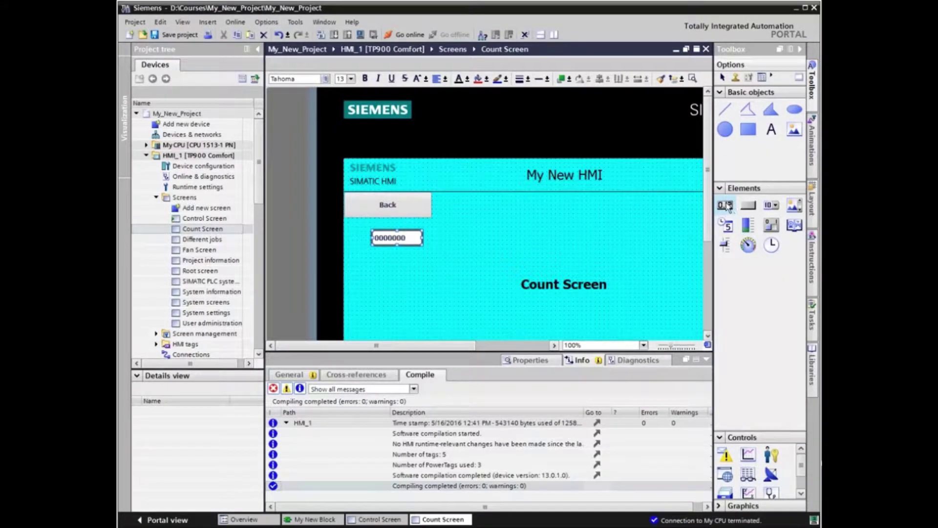
drag(729, 206, 461, 236)
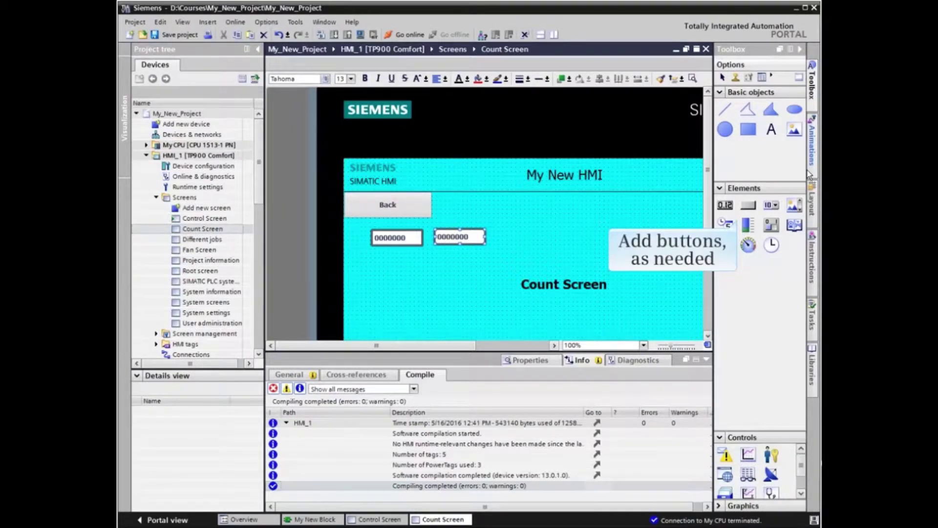
Place two 'Text' buttons side by side, one beneath each I/O field
drag(748, 205, 397, 276)
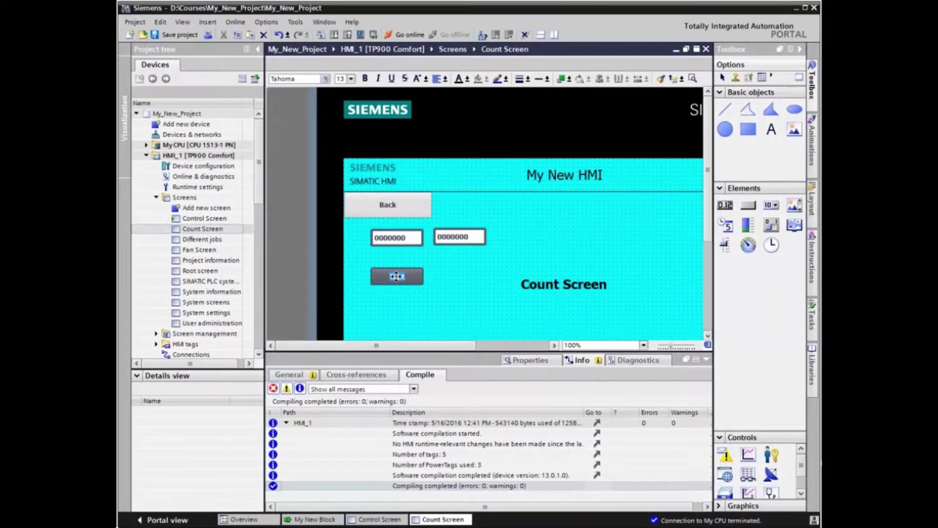
click(467, 238)
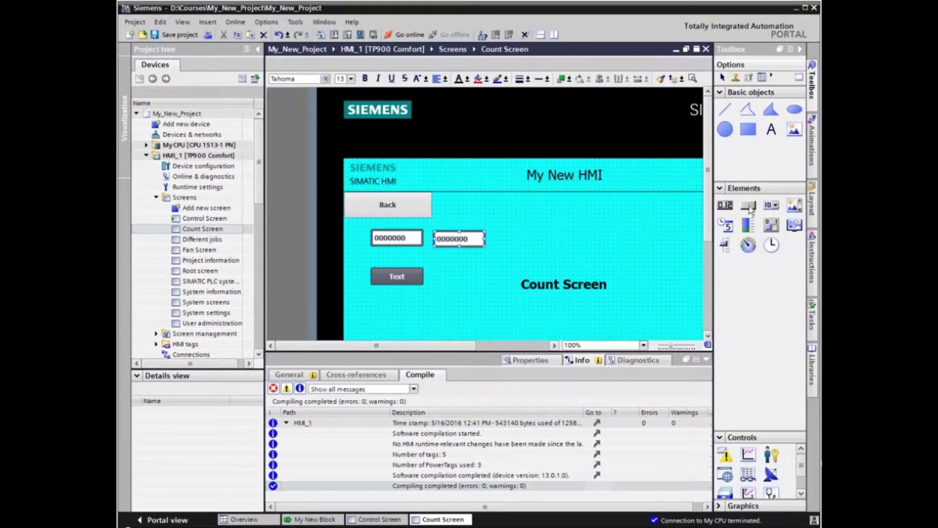
drag(749, 206, 459, 274)
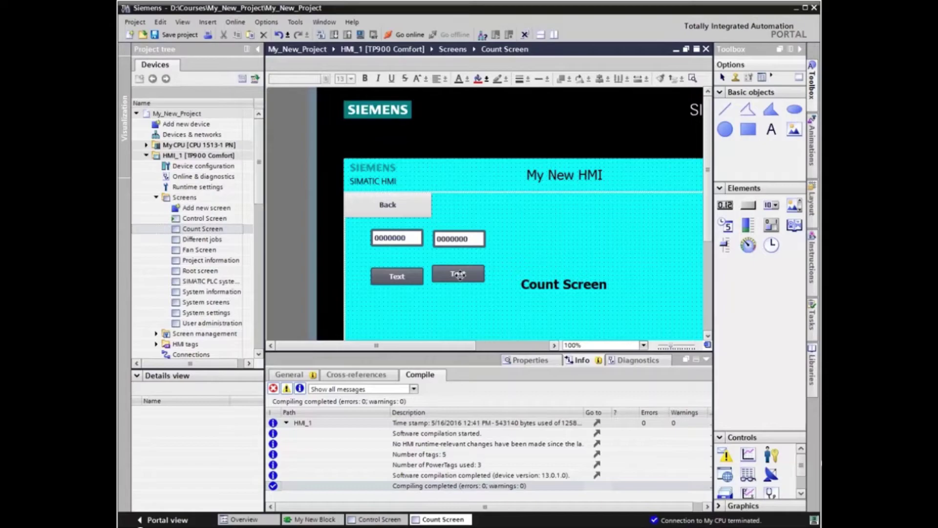
click(459, 274)
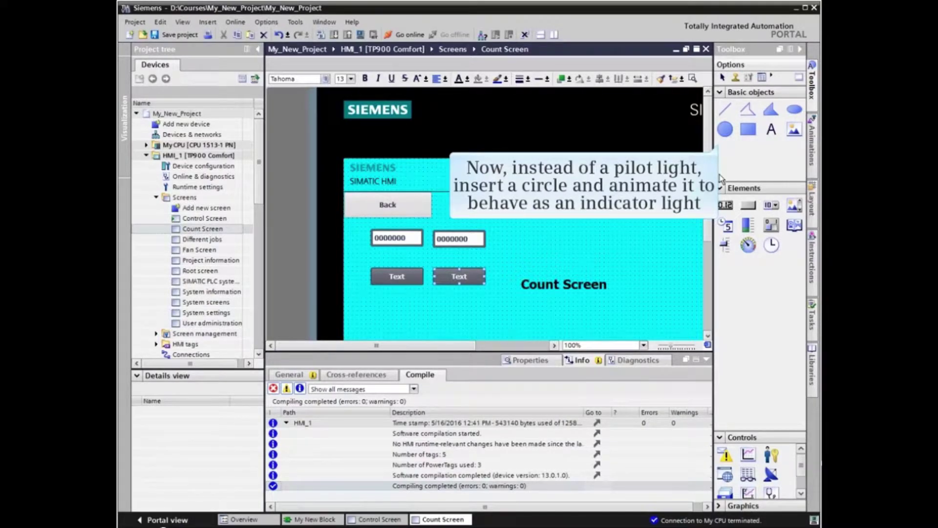
Draw a circle indicator below the two buttons
click(725, 129)
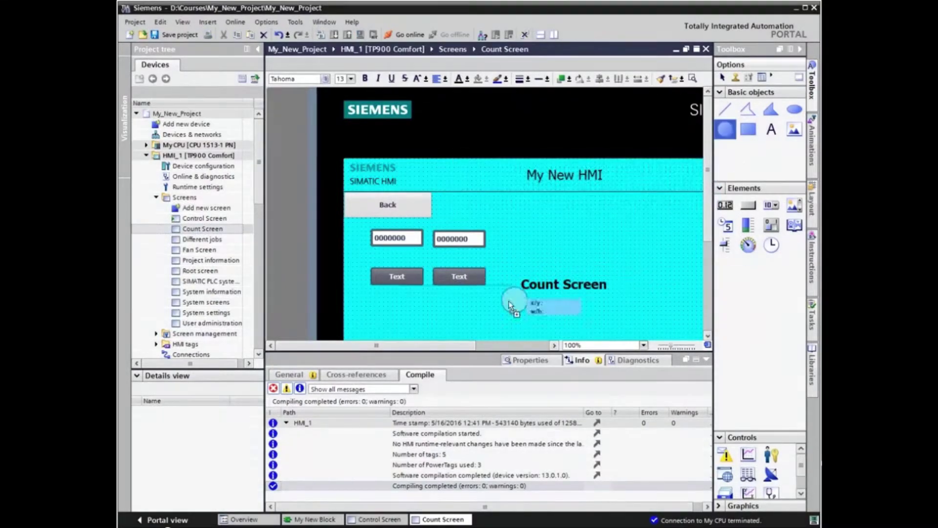
click(456, 312)
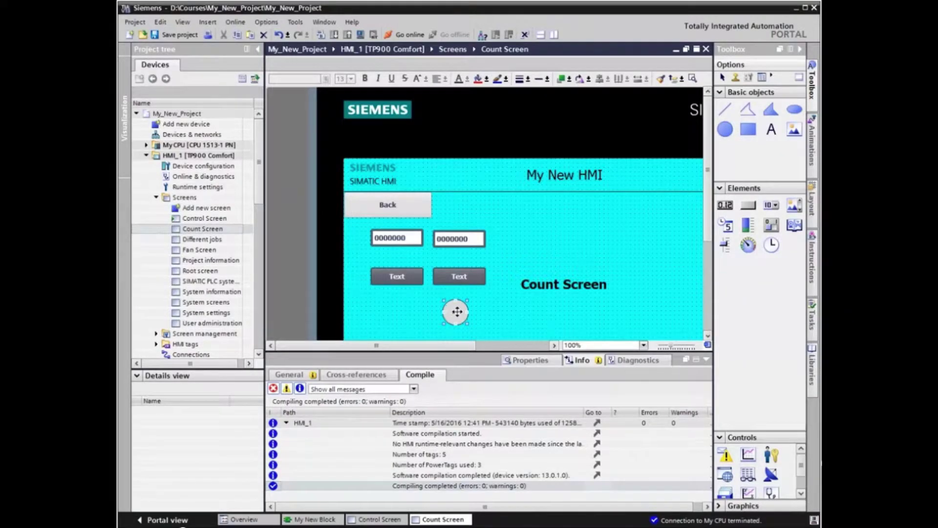
key(Escape)
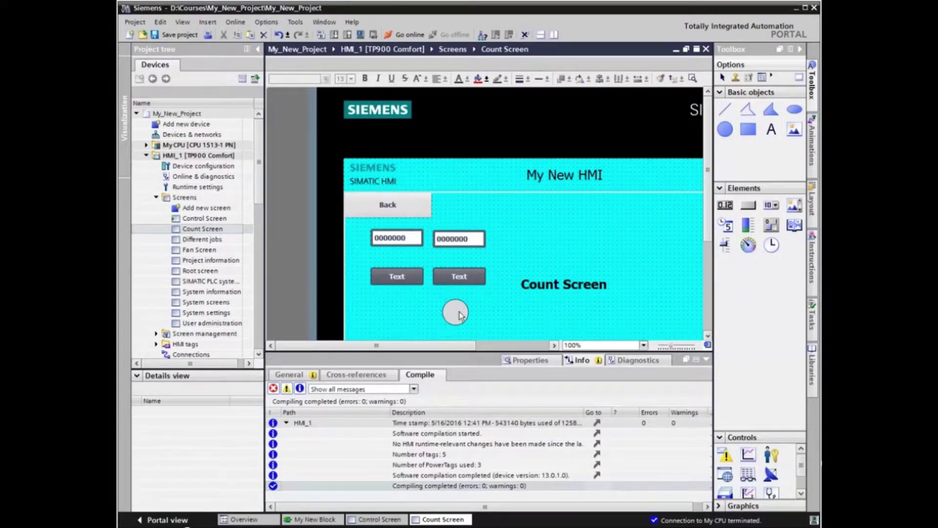
Add a text field reading 'Count Reached' beneath the circle
scroll(708, 234, down, 1)
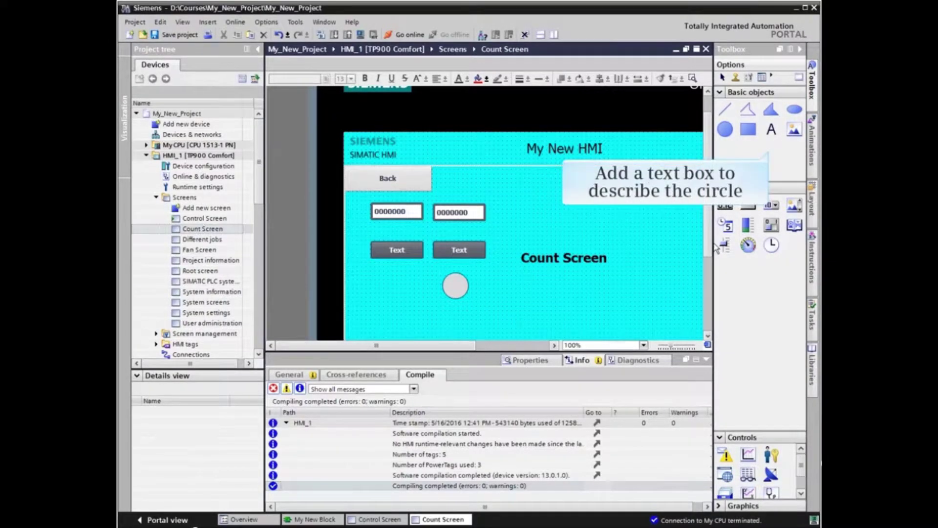
click(771, 129)
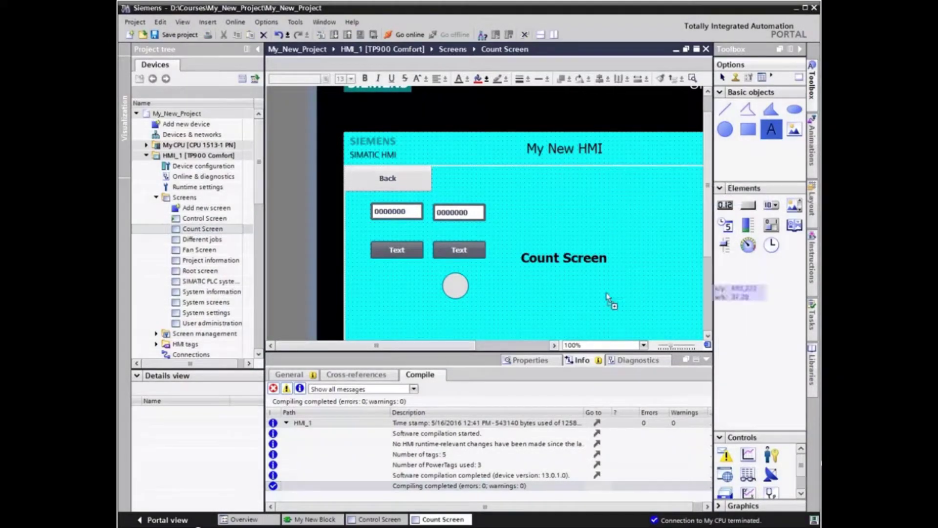
click(454, 314)
text(Count Reached)
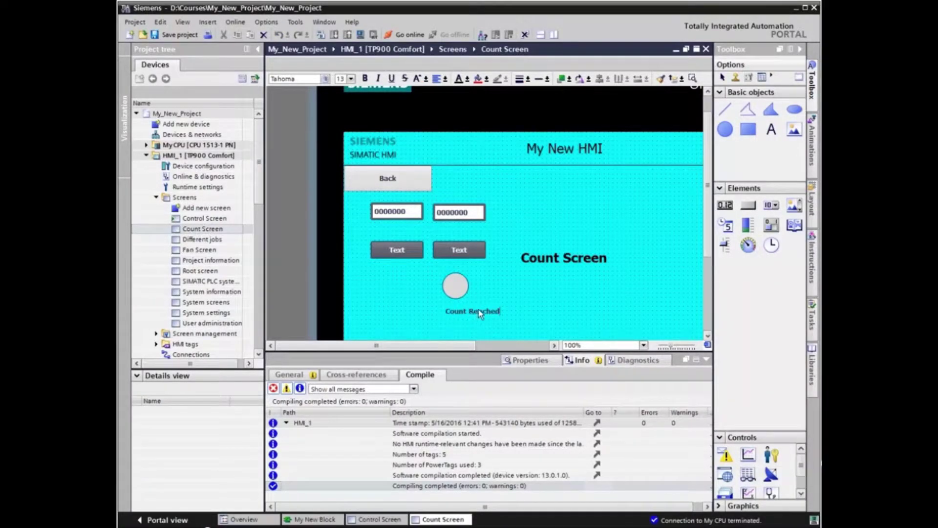
click(479, 310)
click(492, 332)
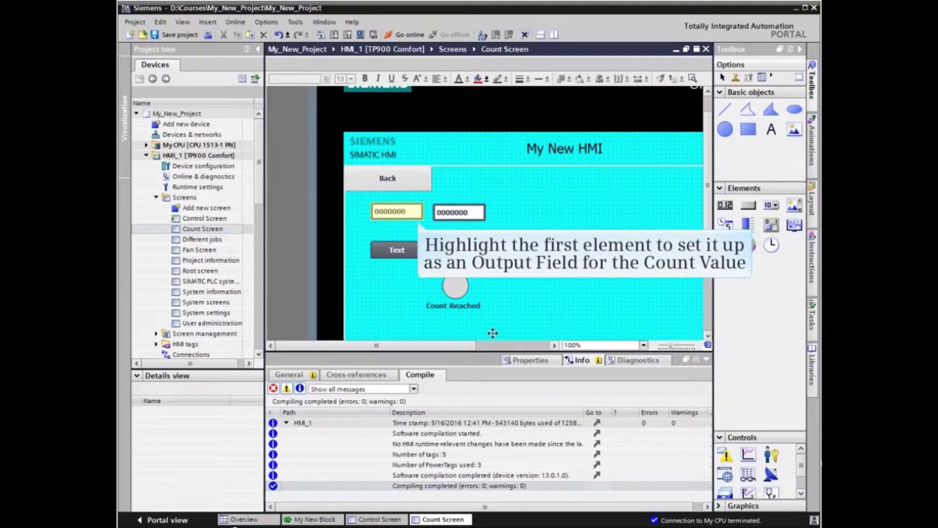
Bind I/O field_1 to the Count Value tag and set its mode to Output
click(404, 215)
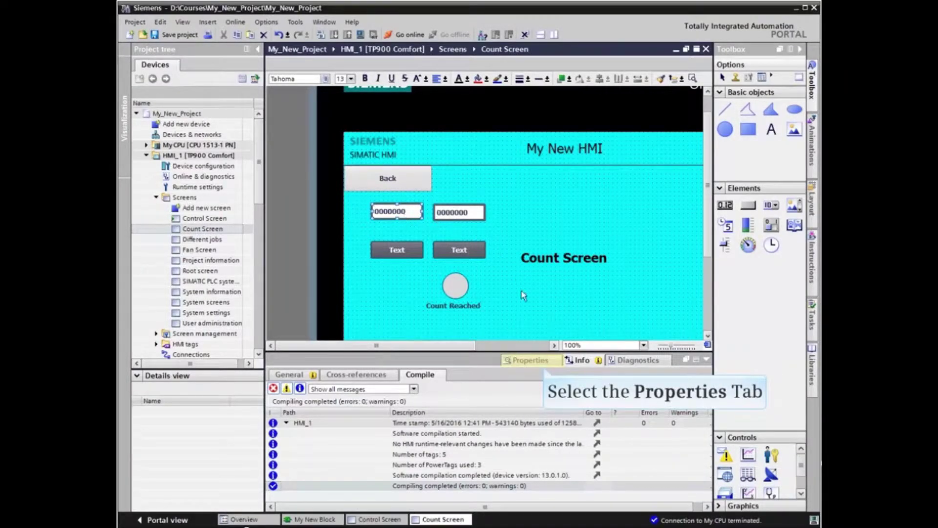
click(531, 360)
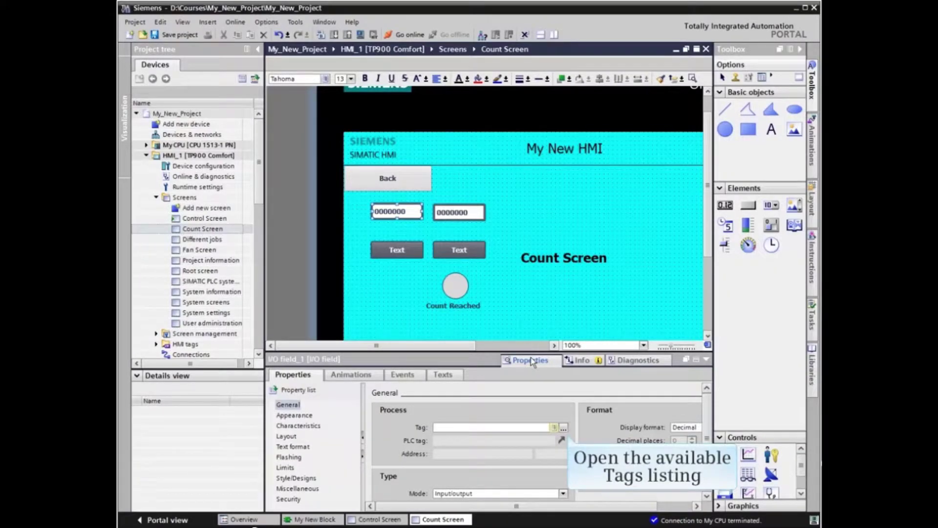
click(564, 428)
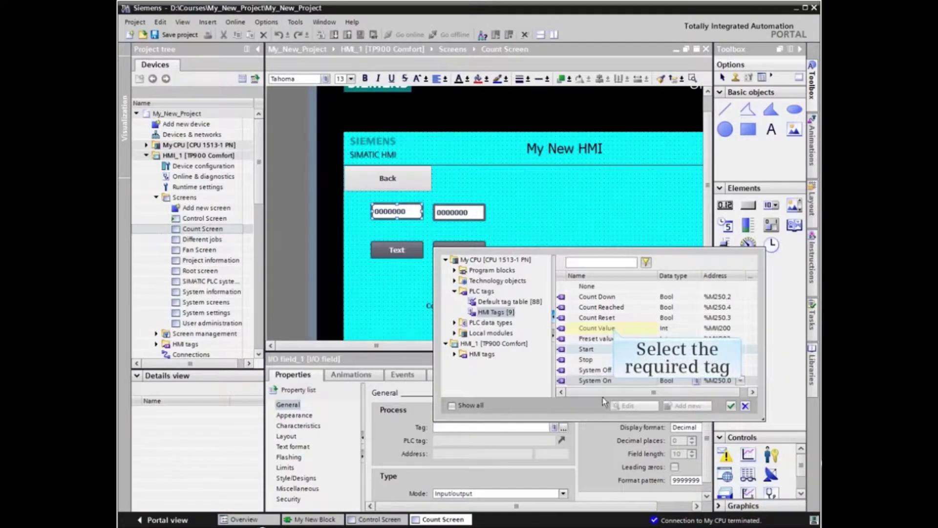
click(614, 329)
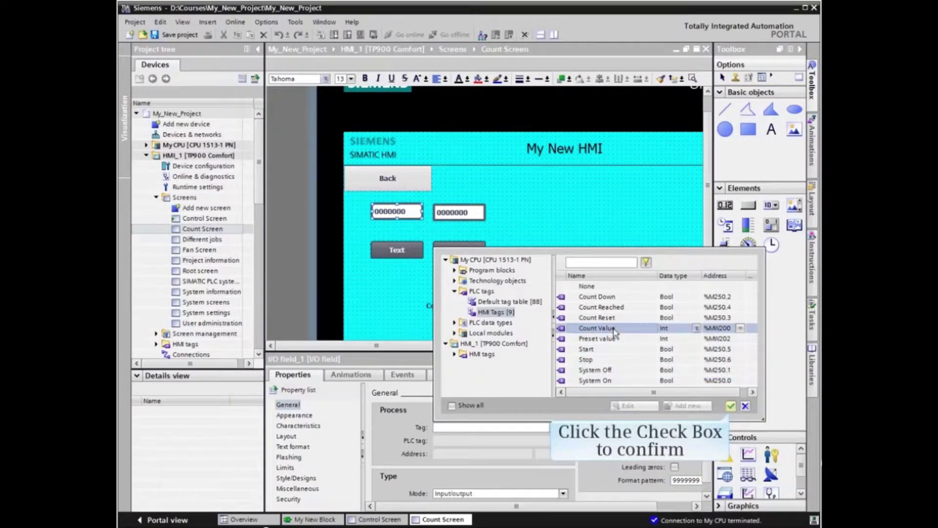
click(732, 406)
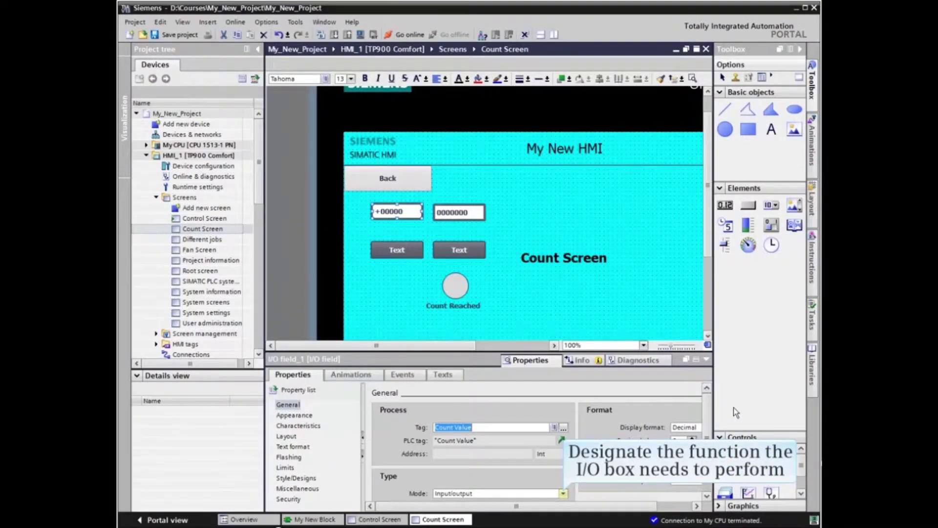
click(563, 494)
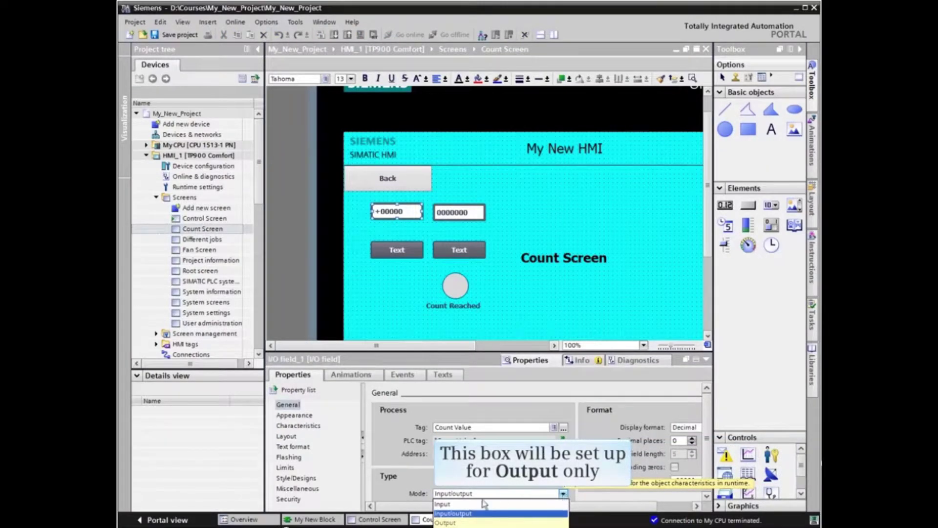
click(452, 522)
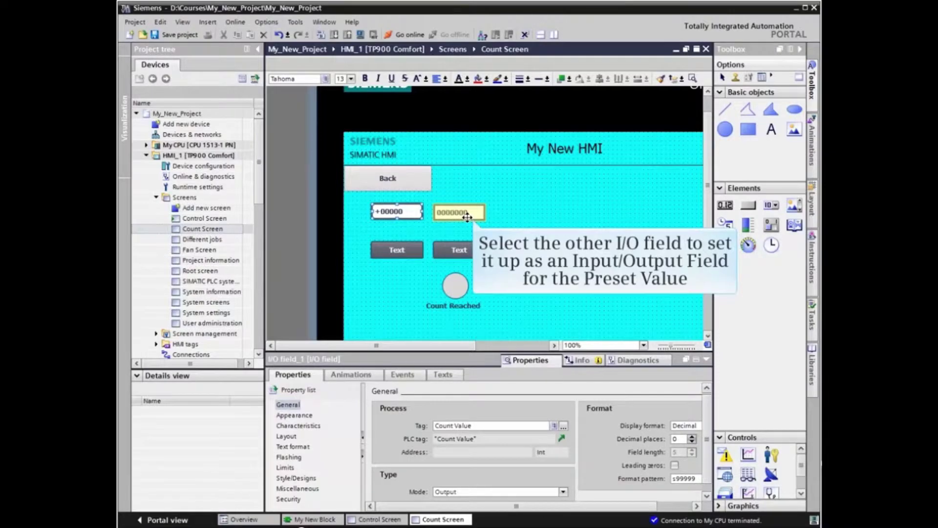
Bind I/O field_2 to the Preset value tag, leaving its mode Input/output
click(460, 215)
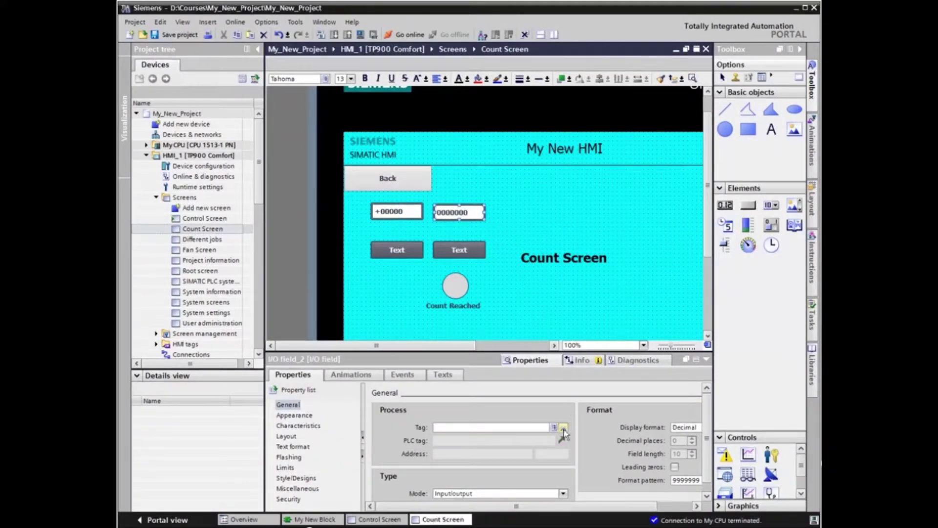
click(563, 428)
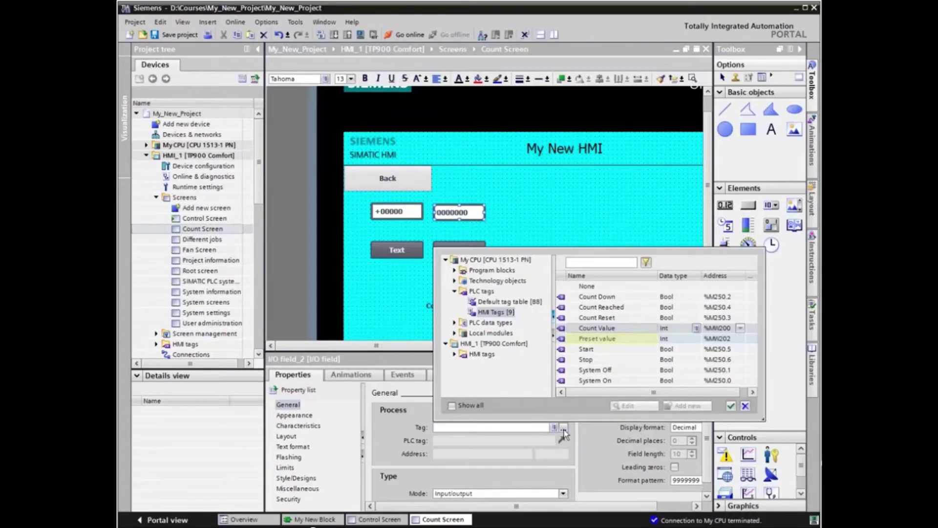
click(614, 340)
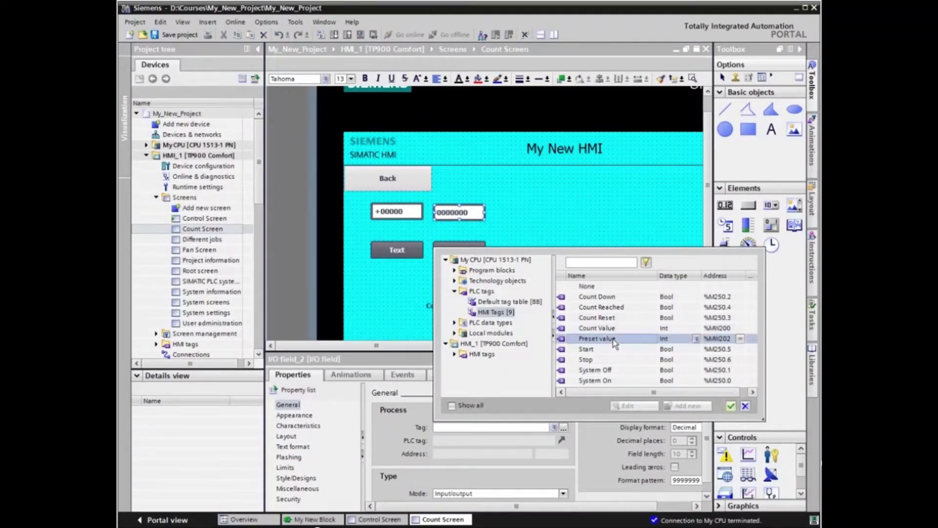
click(730, 406)
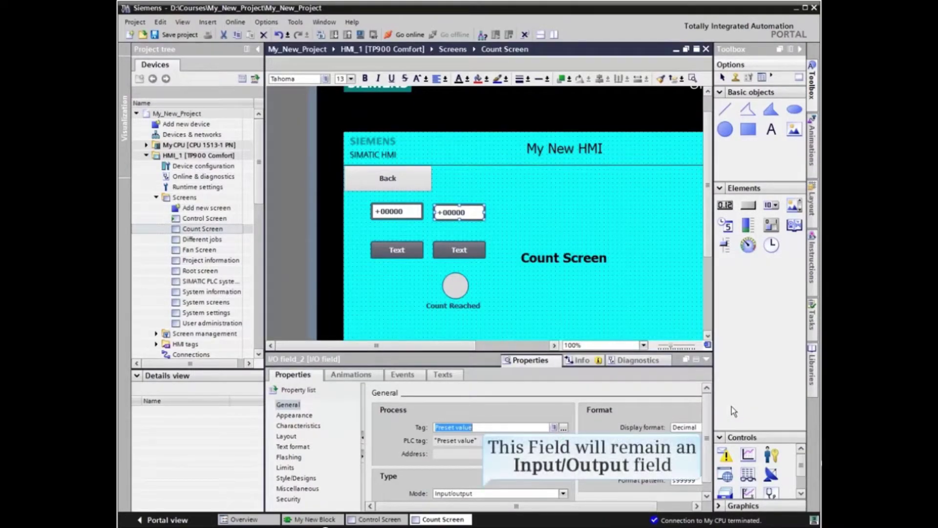
click(397, 250)
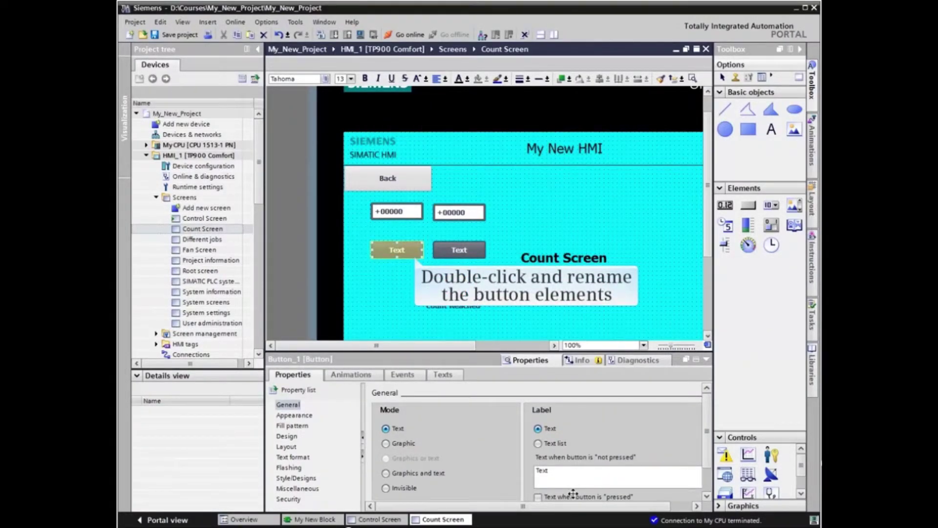
Relabel the left button 'Count Down' and the right button 'Reset Count'
double_click(403, 252)
text(Count)
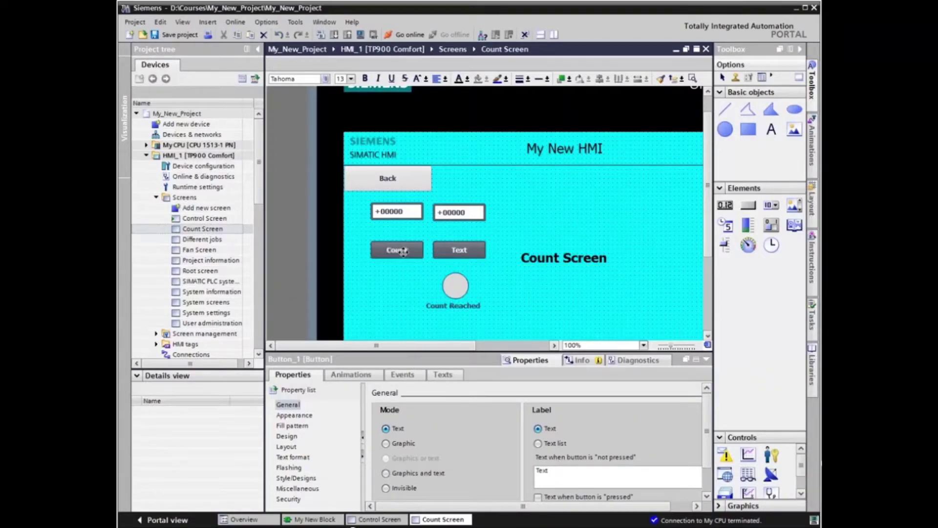
text( Down)
click(464, 264)
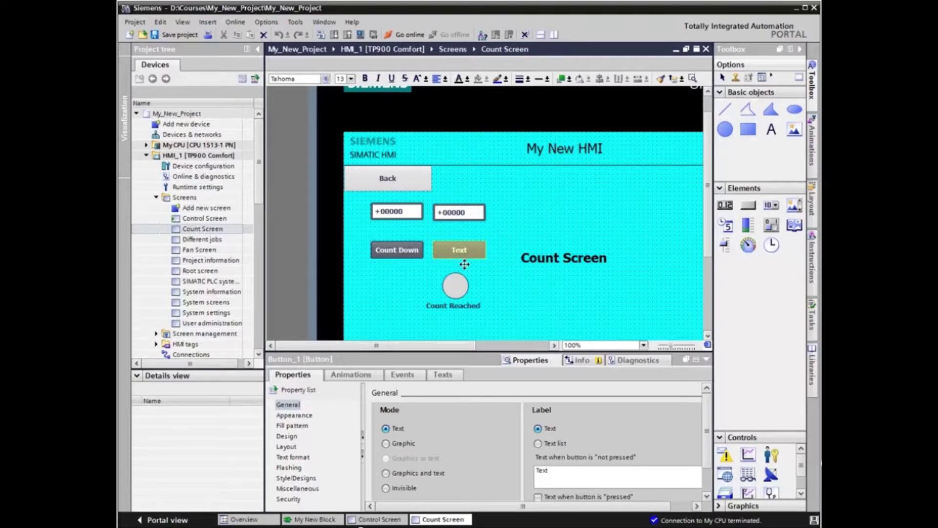
double_click(467, 252)
text(Reset)
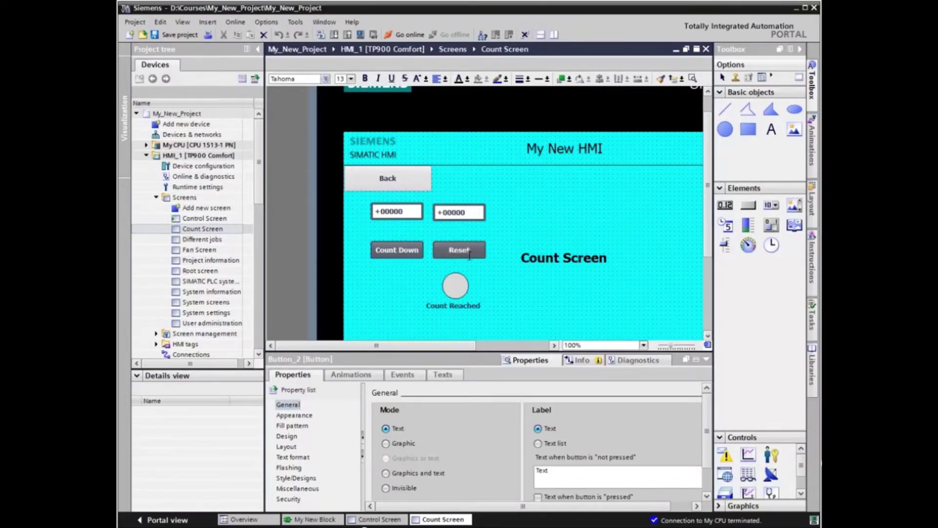
text( Count)
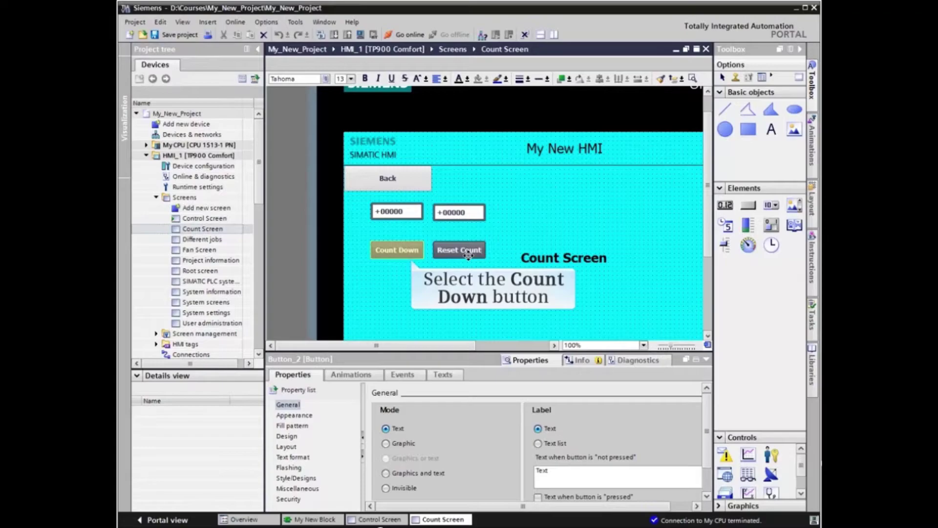
Add a SetBit function on the Count Down tag to the Count Down button's Press event
click(403, 256)
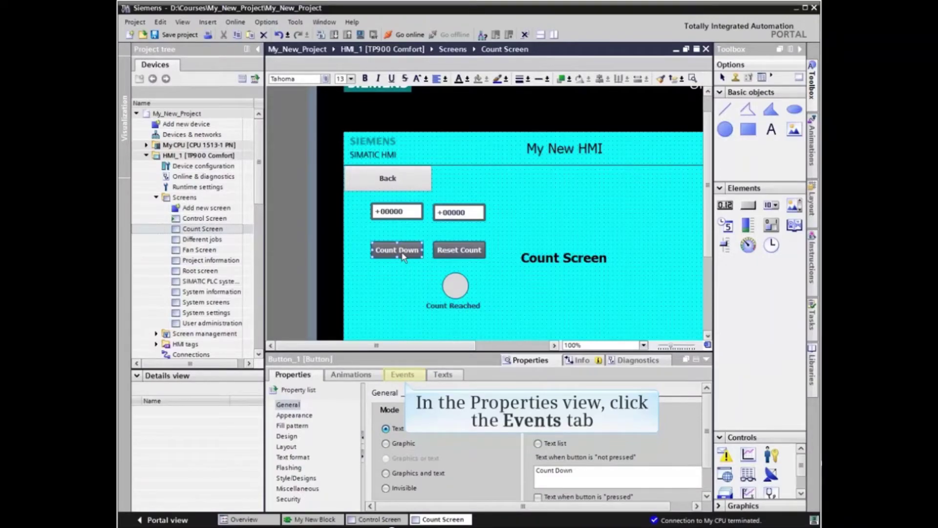
click(400, 376)
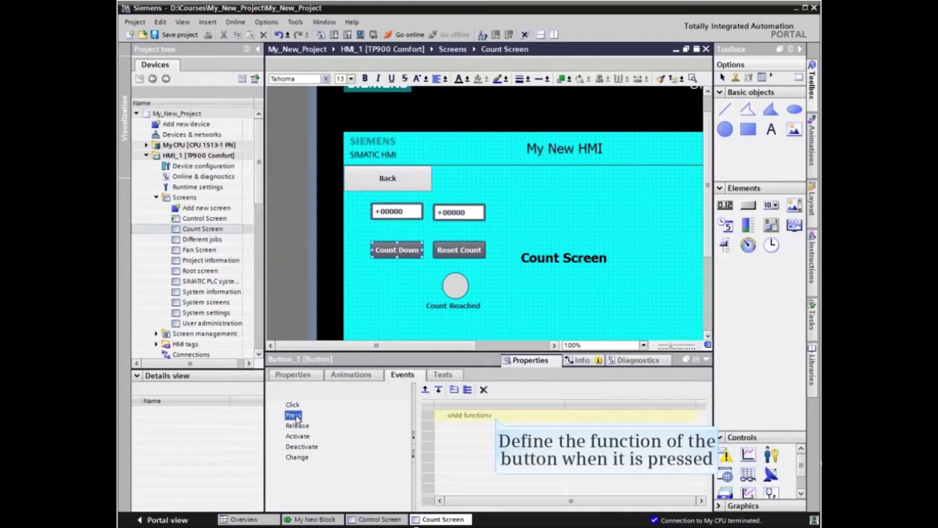
click(497, 420)
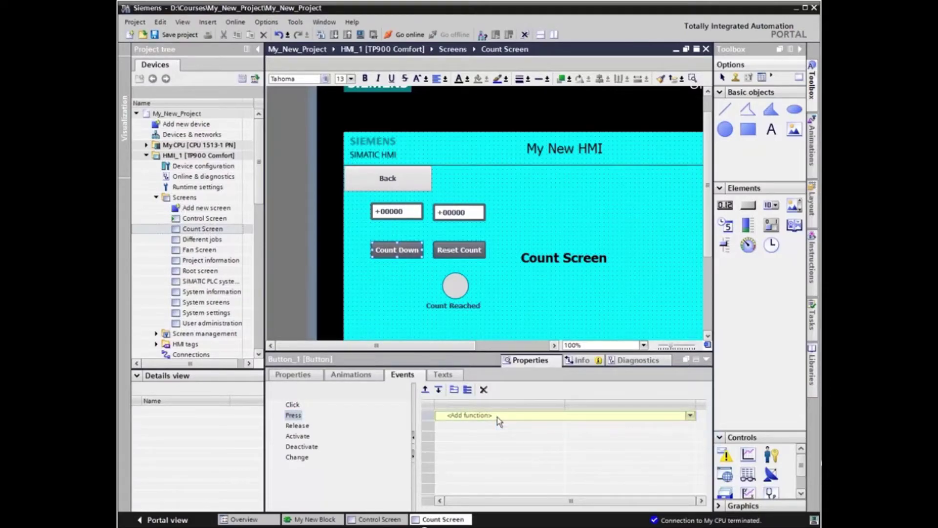
click(690, 416)
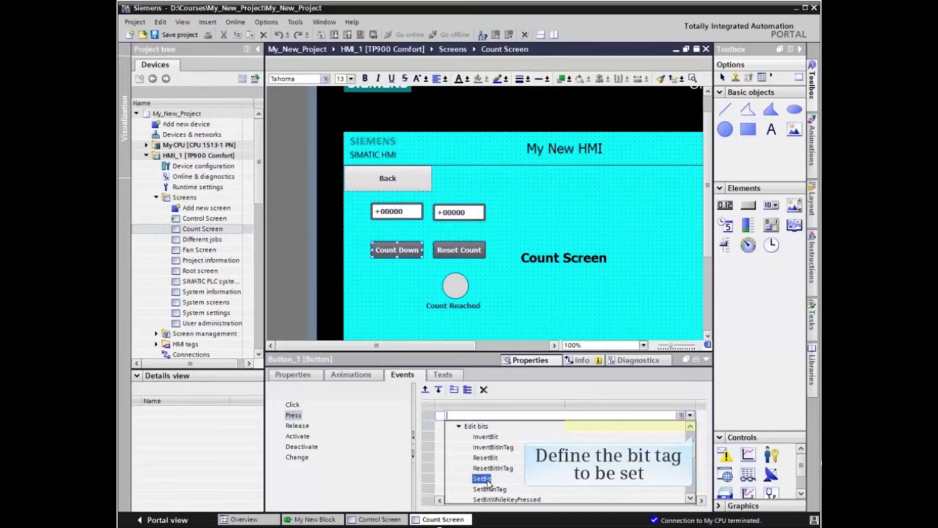
click(482, 479)
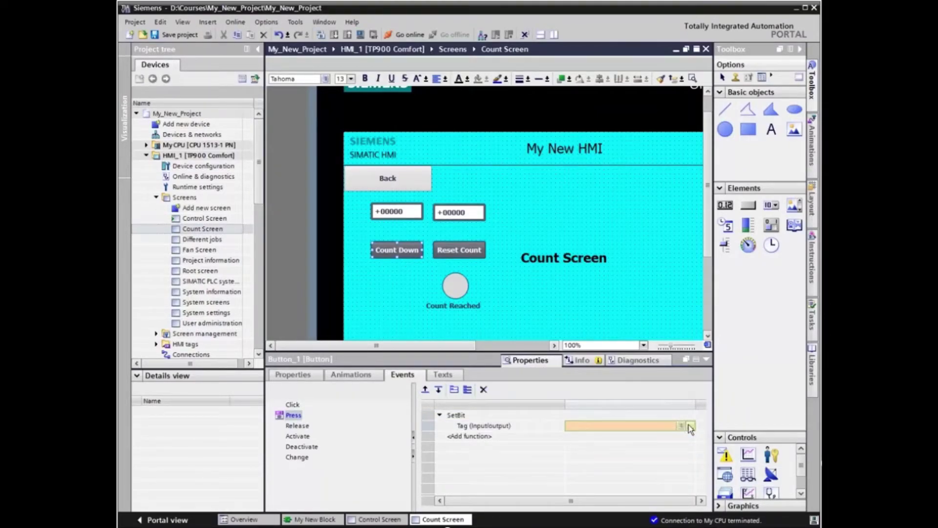
click(689, 426)
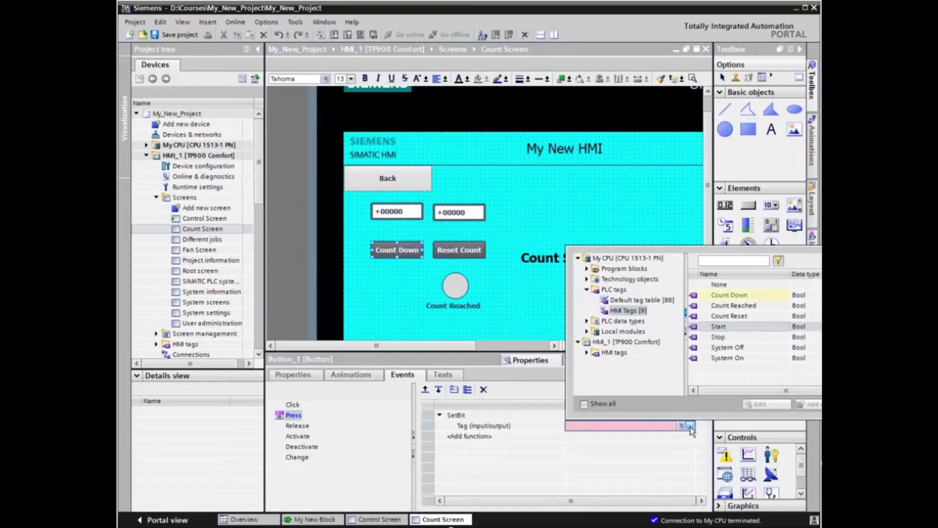
double_click(728, 295)
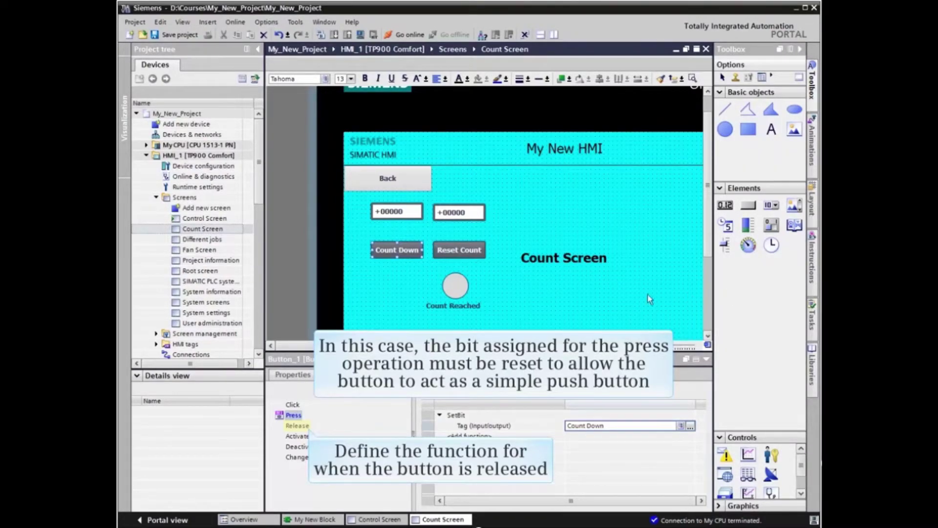
Add a ResetBit function on the Count Down tag to the button's Release event
click(299, 426)
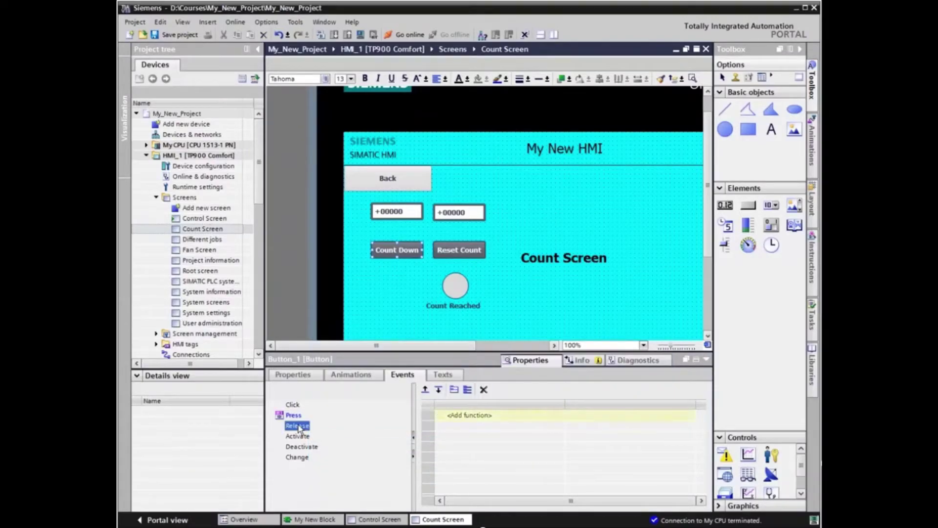
click(496, 419)
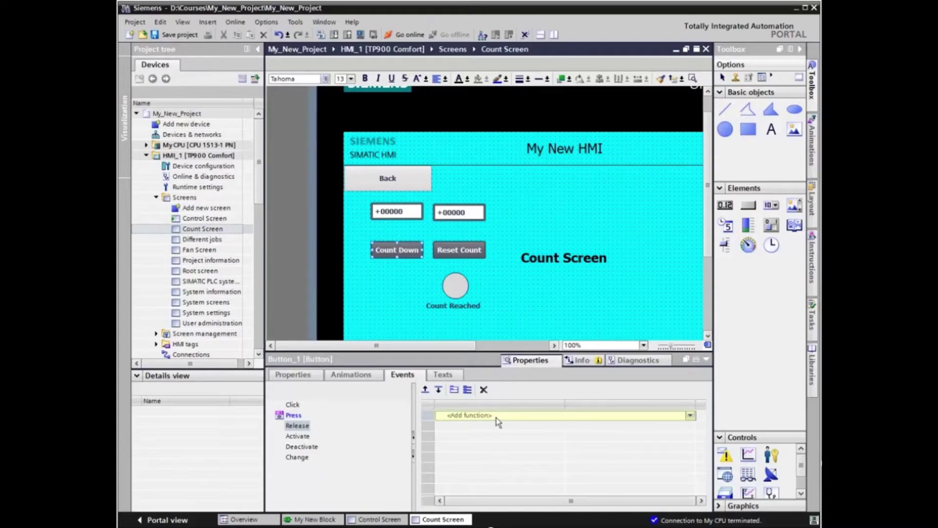
click(690, 415)
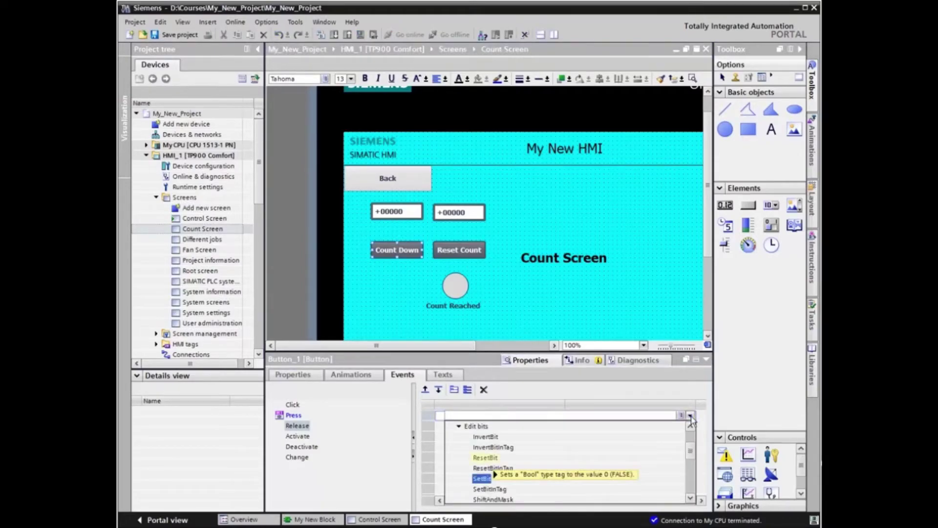
click(491, 459)
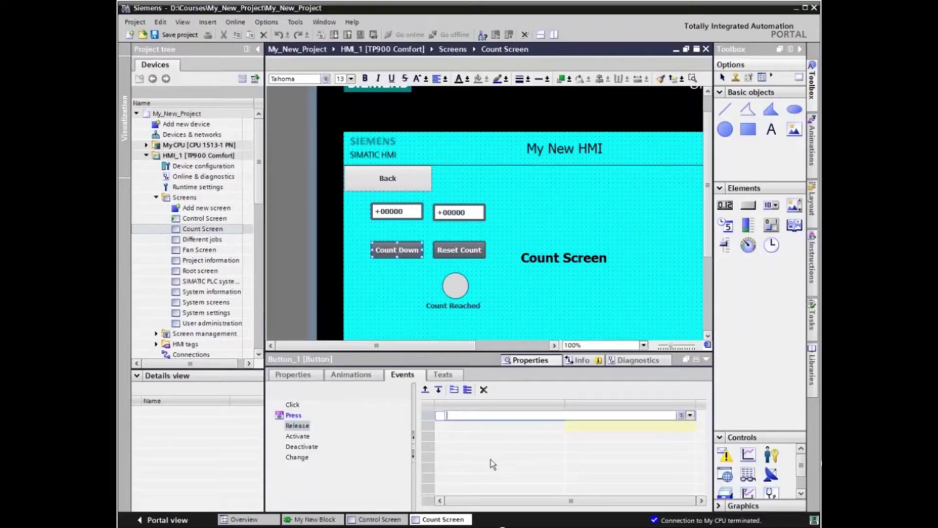
click(690, 426)
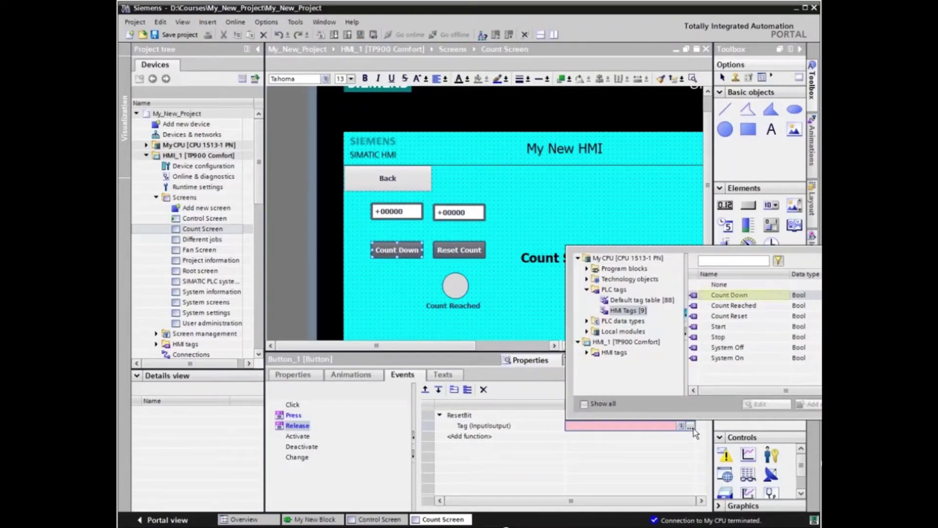
double_click(741, 296)
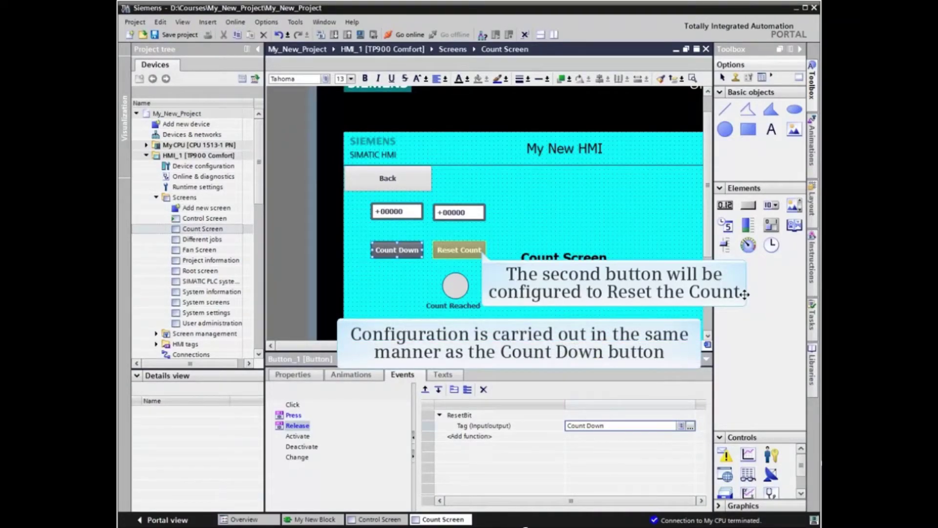
Add a SetBit function on the Count Reset tag to the Reset Count button's Press event
click(463, 254)
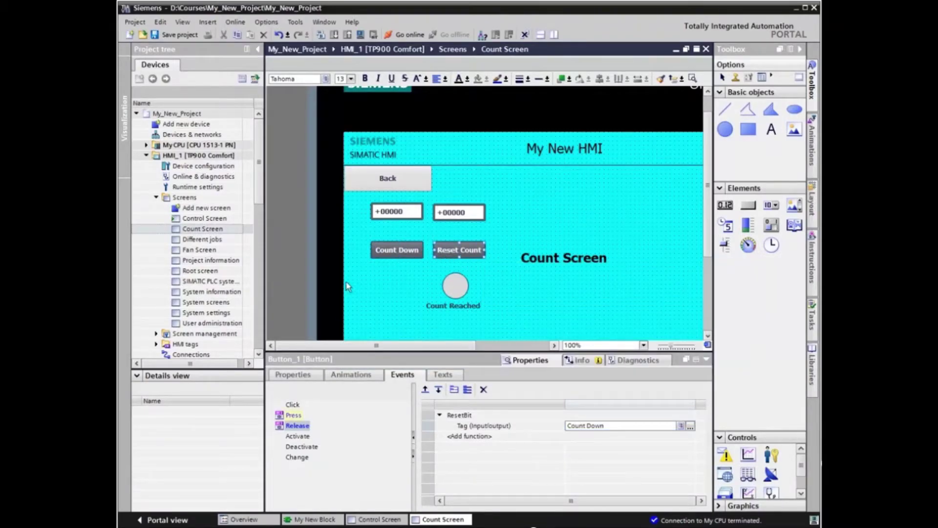
click(293, 415)
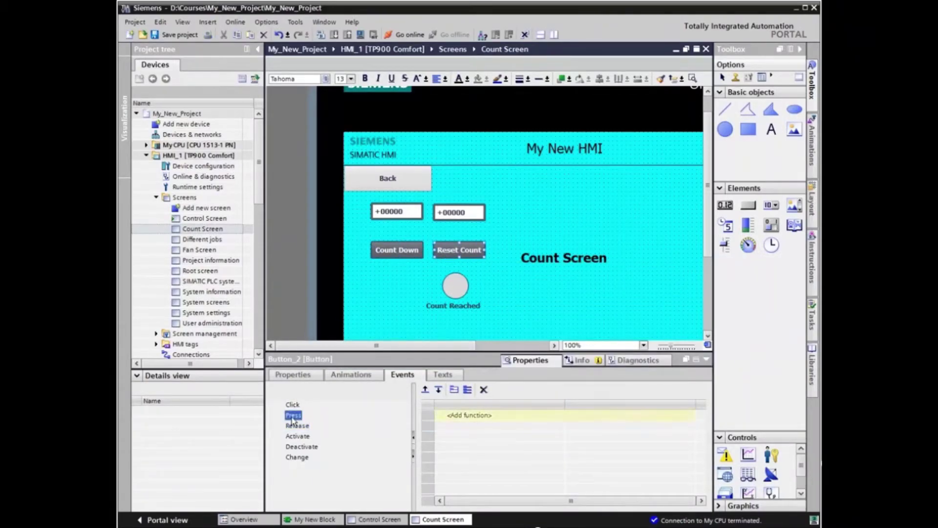
click(503, 417)
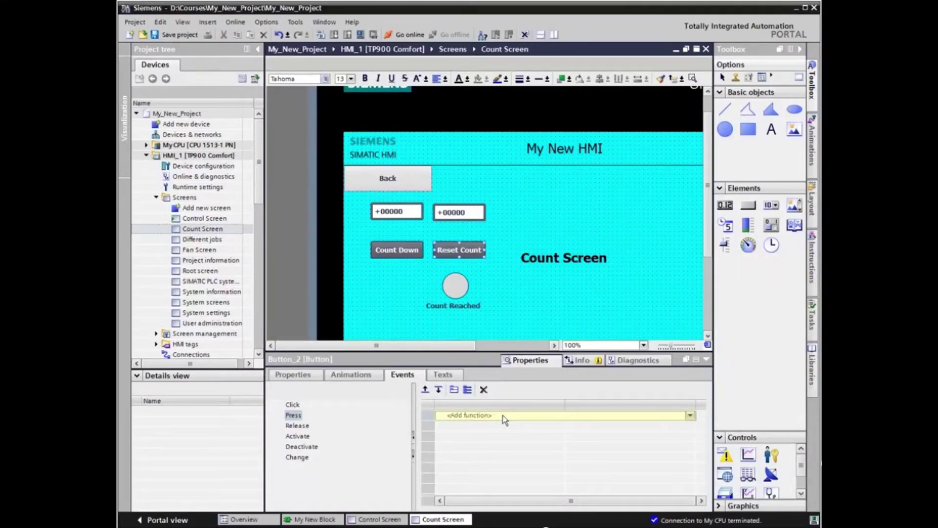
click(688, 416)
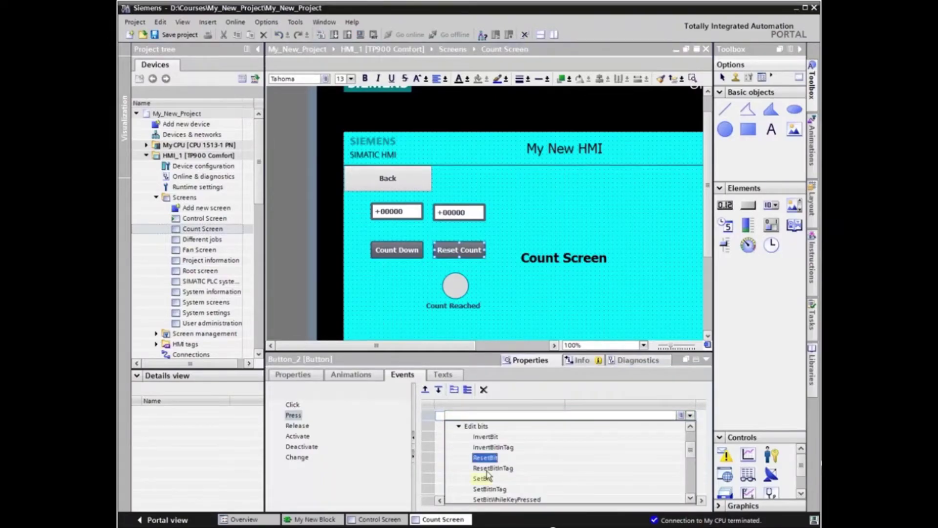
click(484, 478)
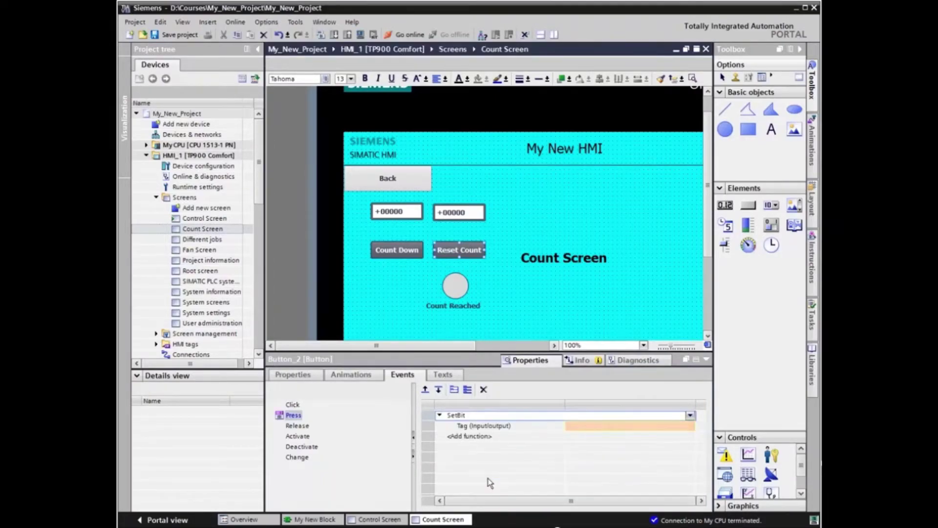
click(630, 427)
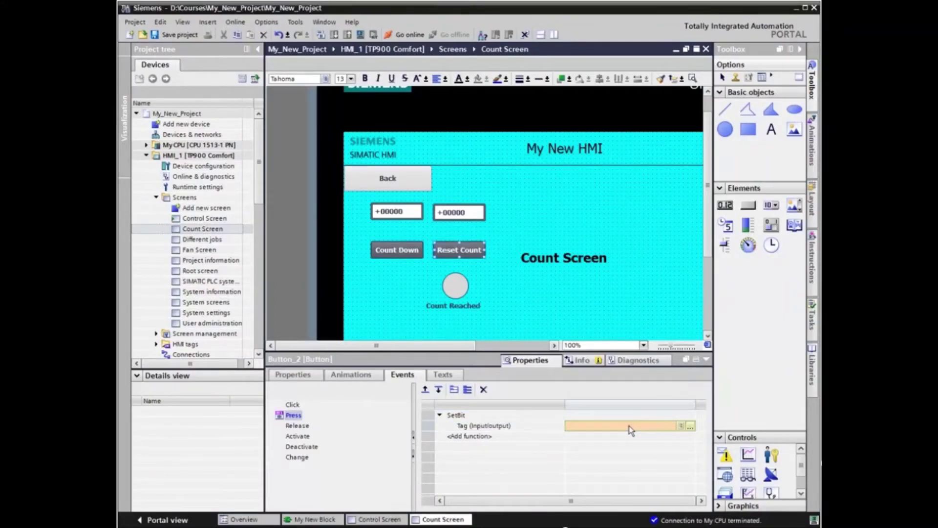
click(690, 426)
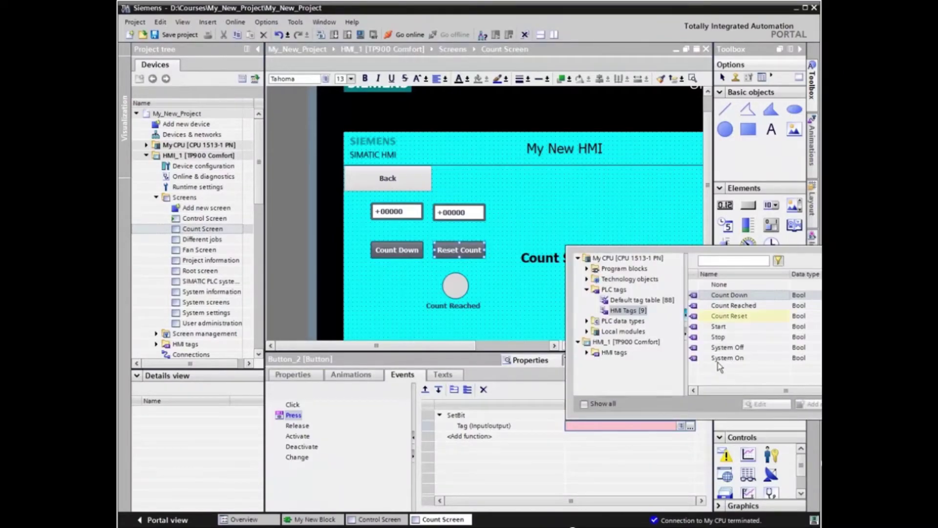
double_click(740, 317)
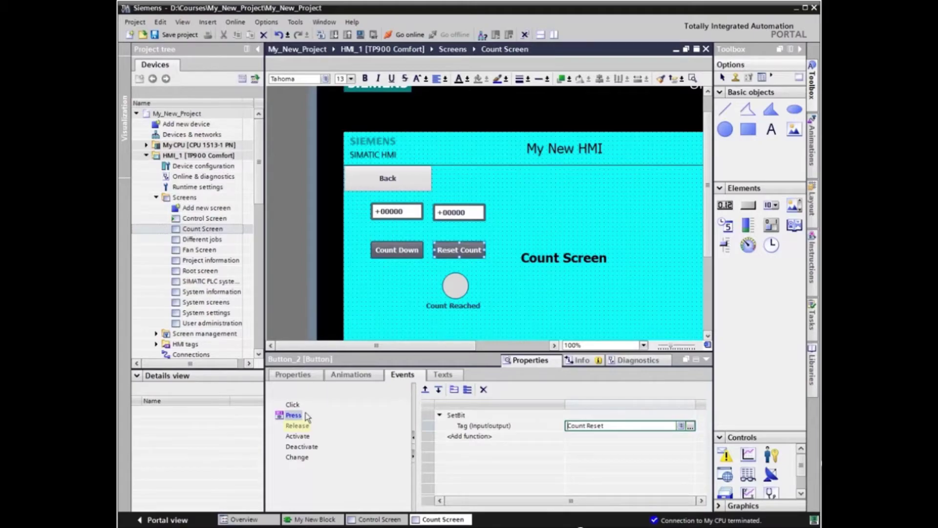
On the Reset Count button's Release event, add ResetBit acting on the Count Reset tag
click(303, 426)
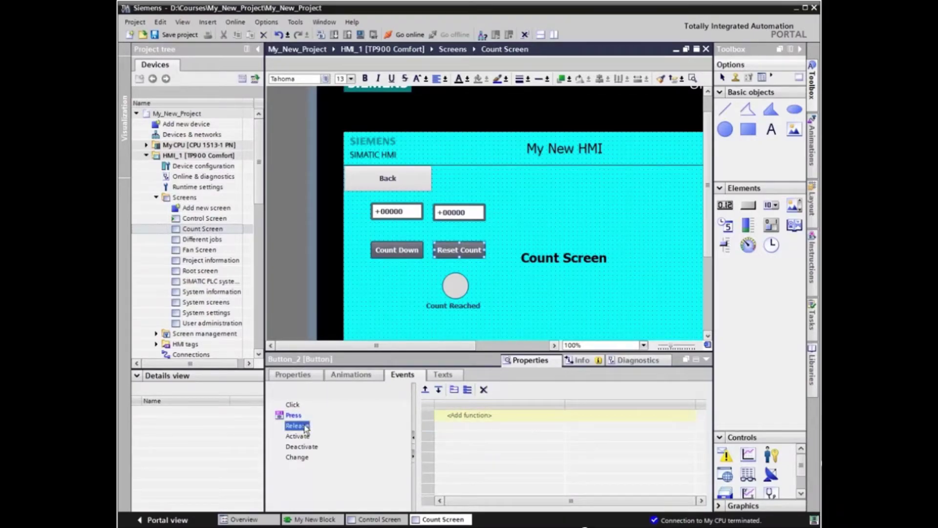
click(490, 416)
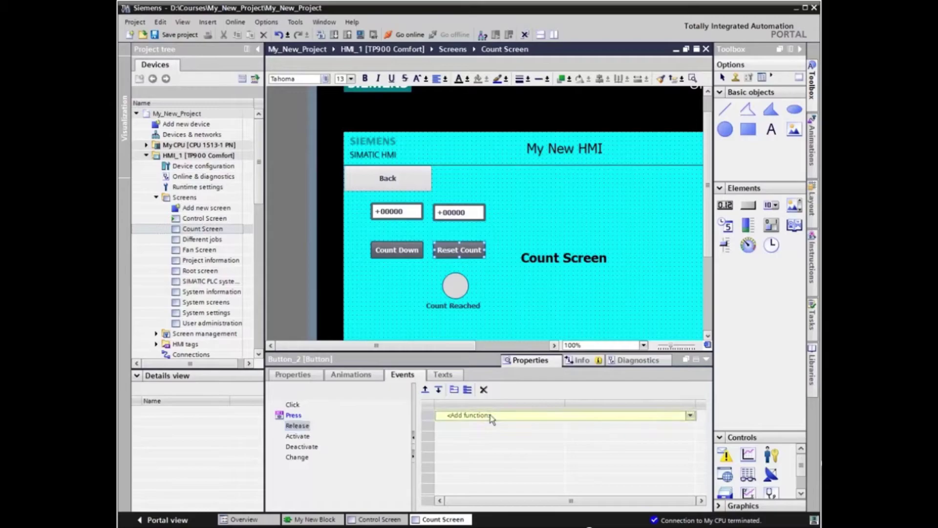
click(690, 416)
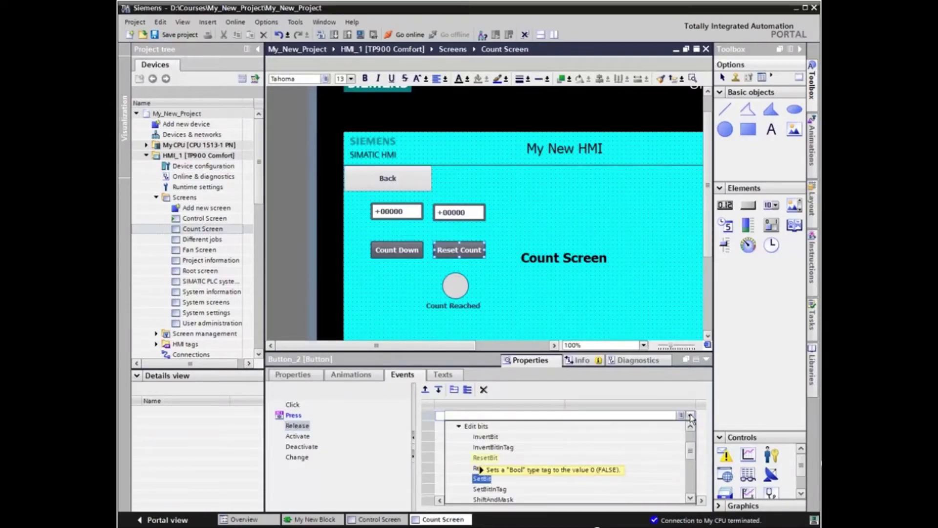
click(485, 458)
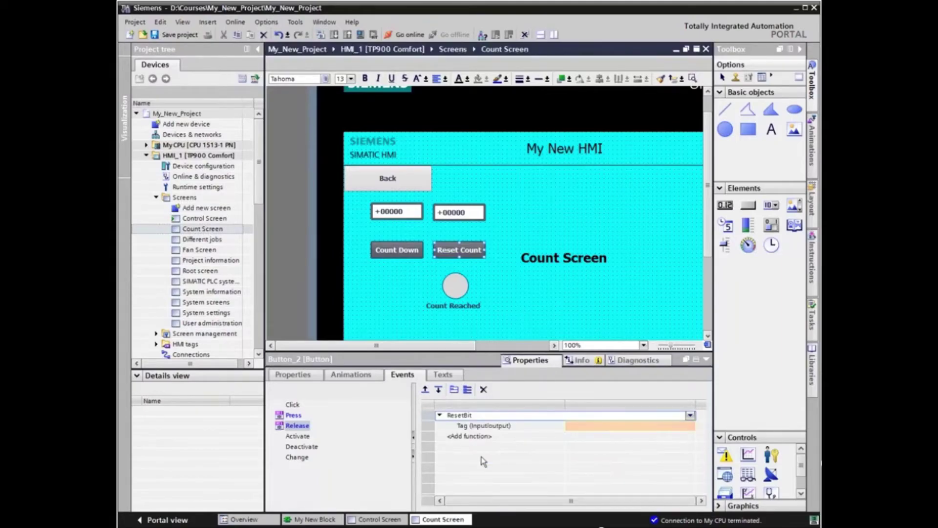
click(679, 427)
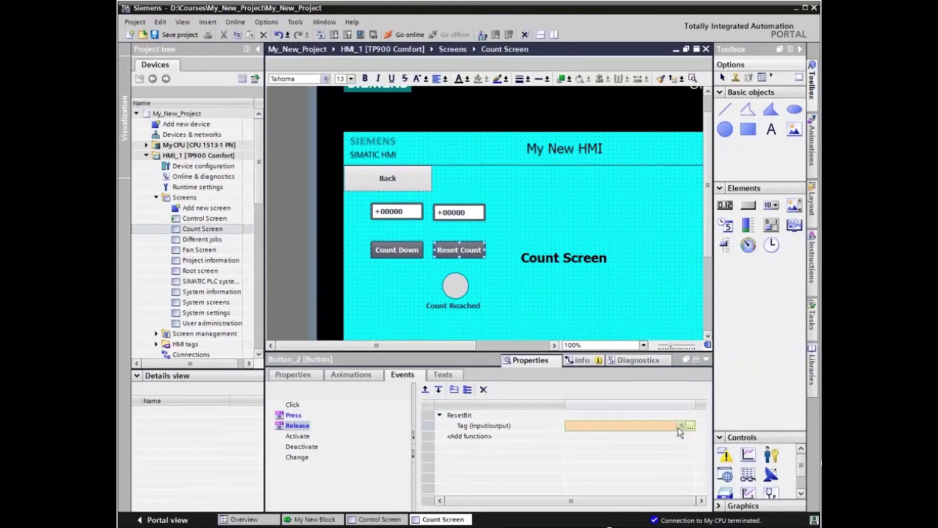
click(690, 426)
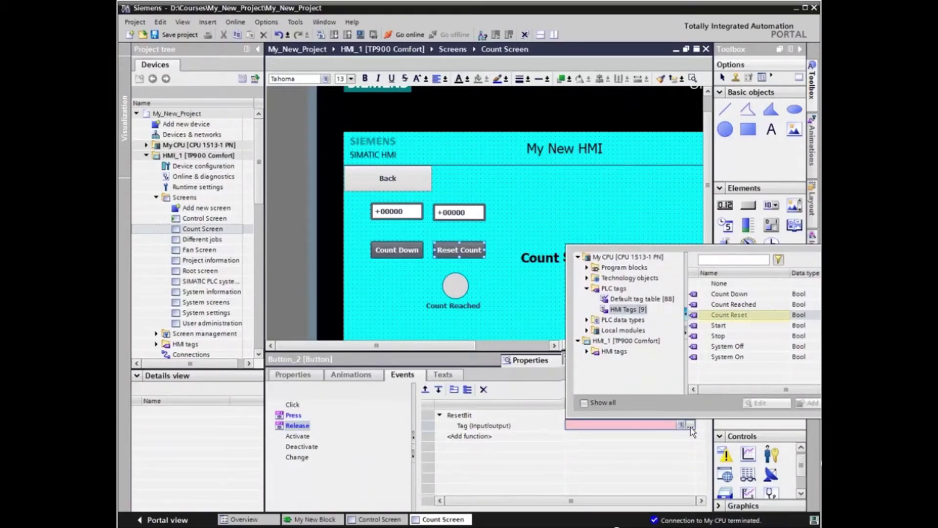
double_click(746, 316)
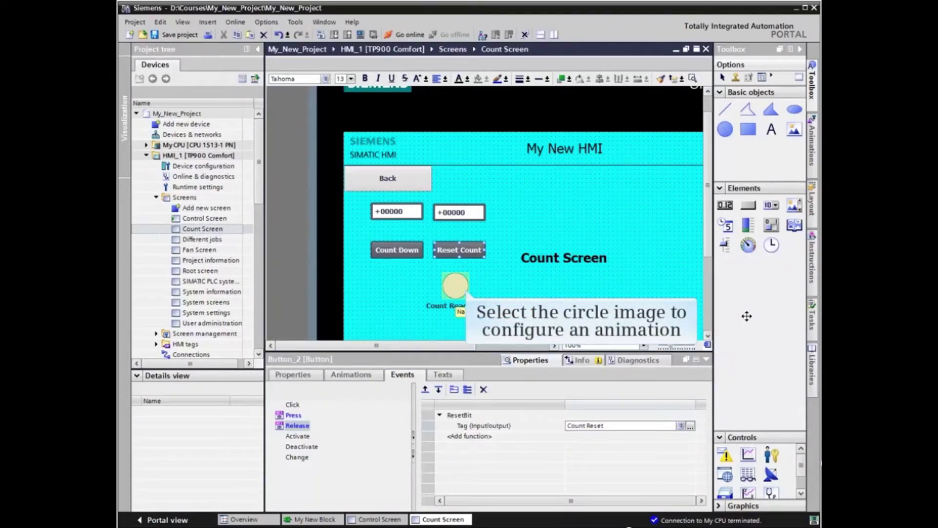
Add an Appearance display animation to the Count Reached circle indicator
click(449, 288)
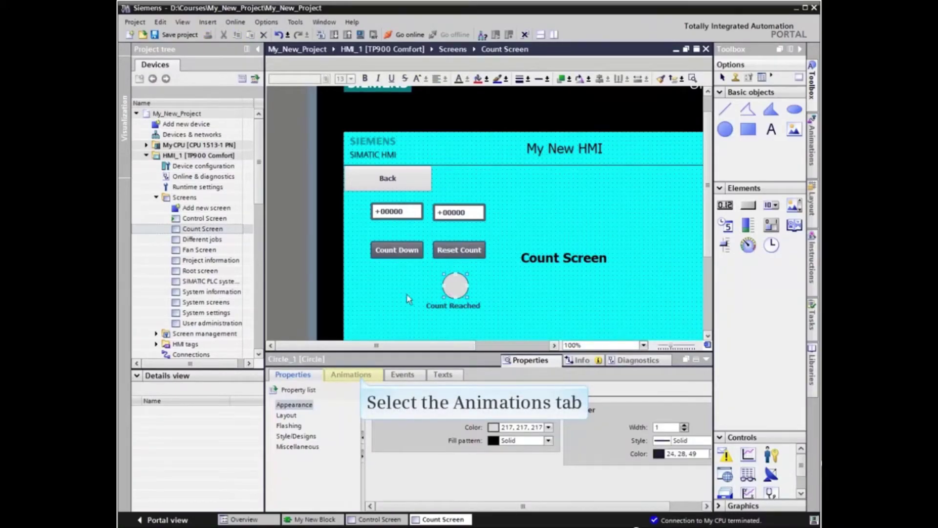
click(358, 376)
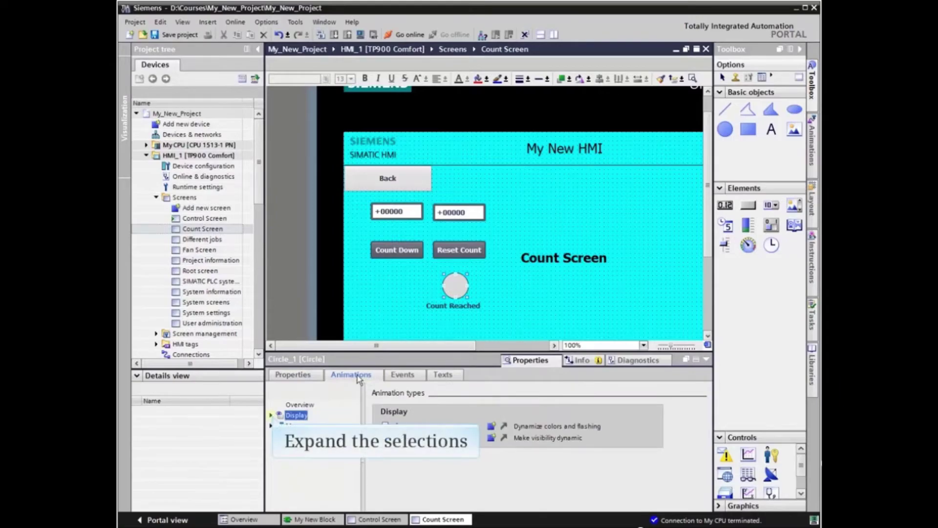
click(272, 416)
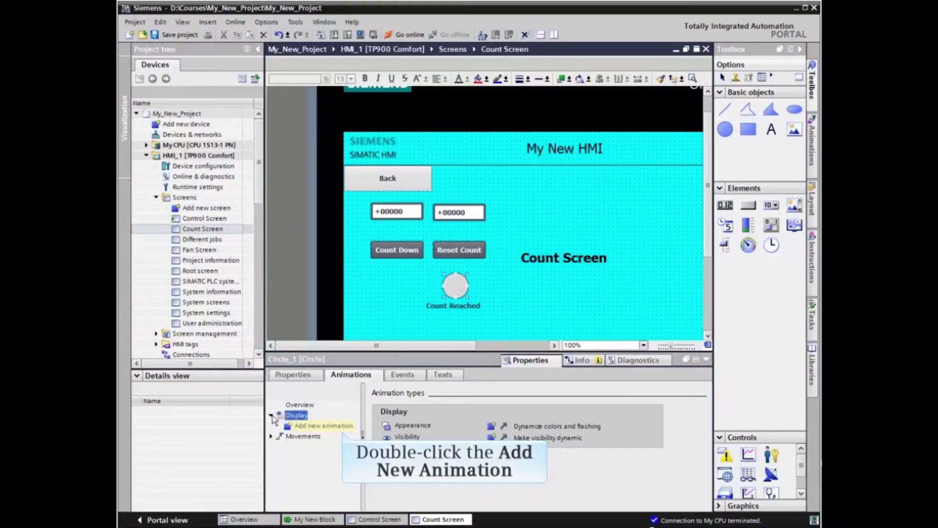
double_click(324, 426)
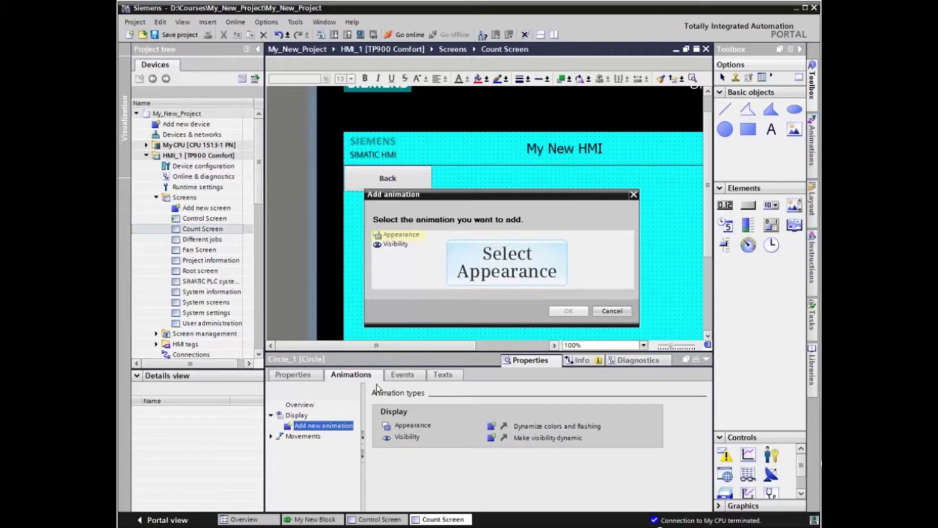
click(398, 236)
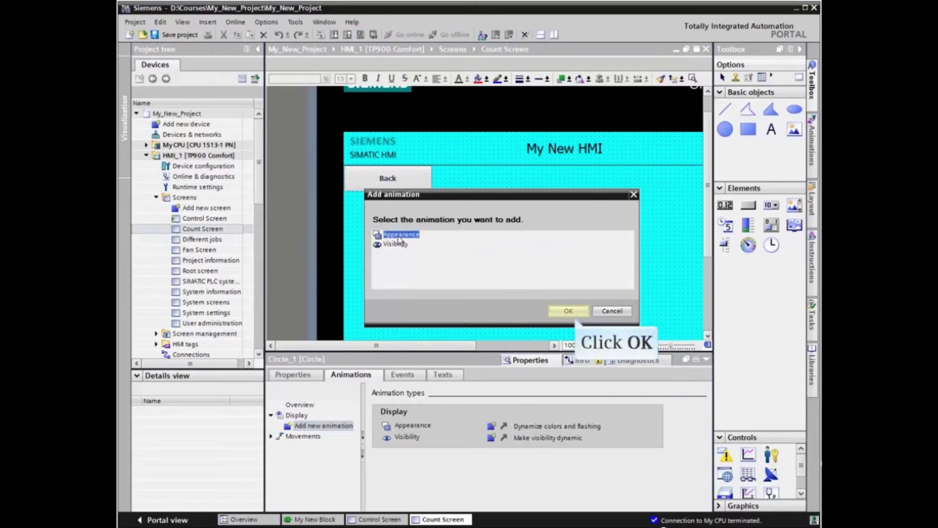
click(562, 310)
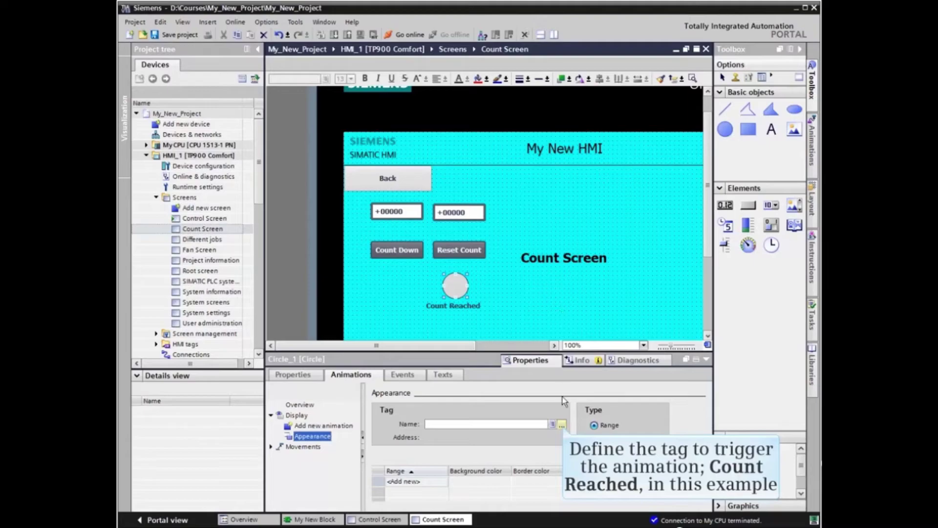
Set Count Reached as the tag driving the circle's Appearance animation
click(562, 424)
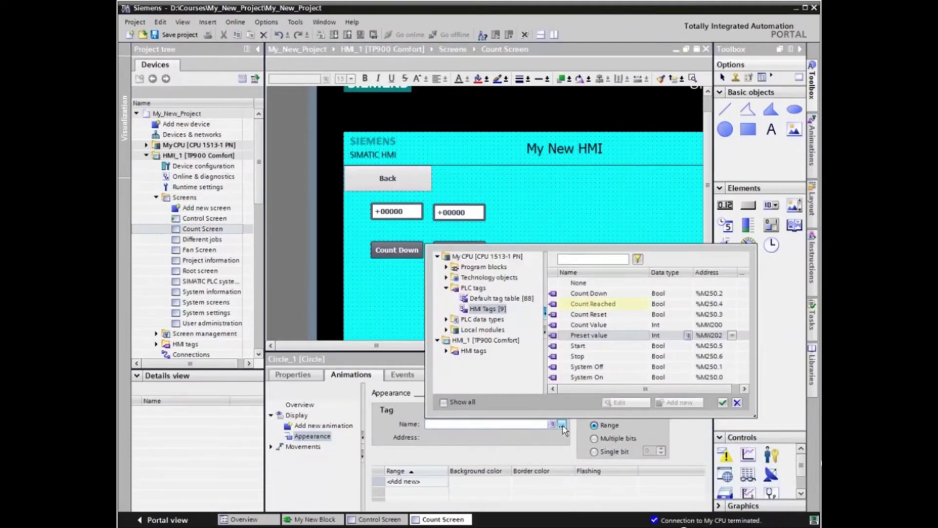
click(593, 306)
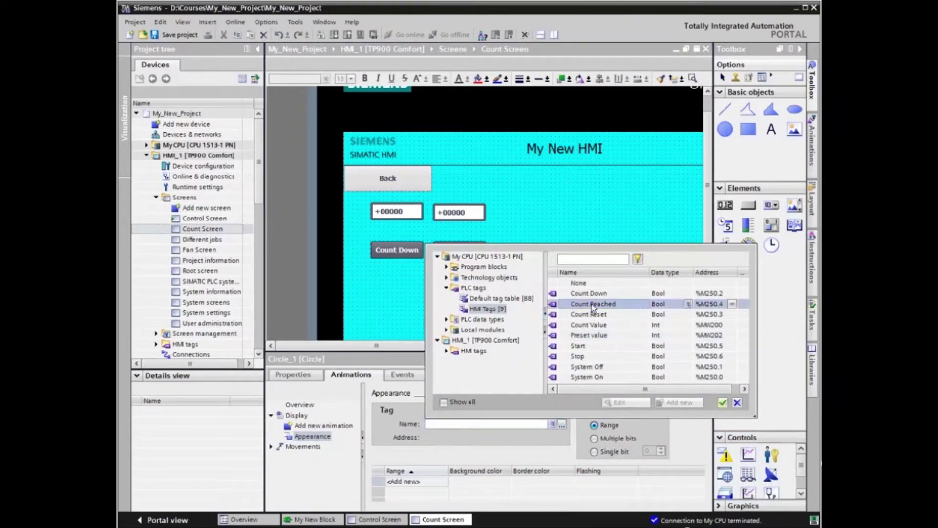
click(723, 402)
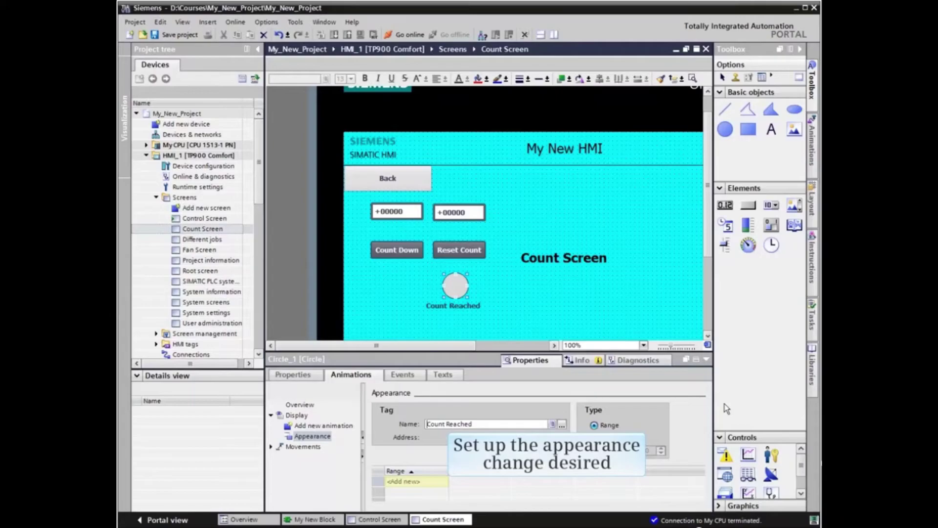
Add range entries 0 and 1 to the appearance animation's Range table
click(417, 482)
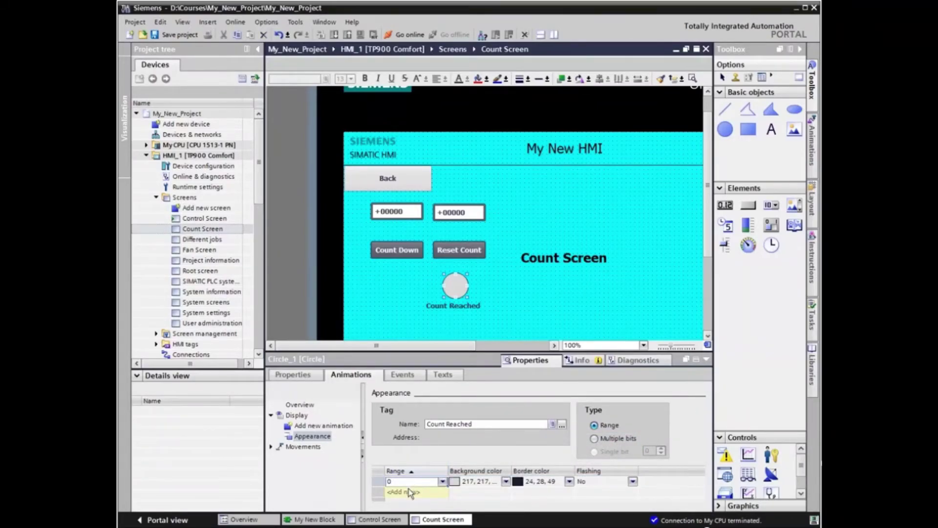
click(410, 492)
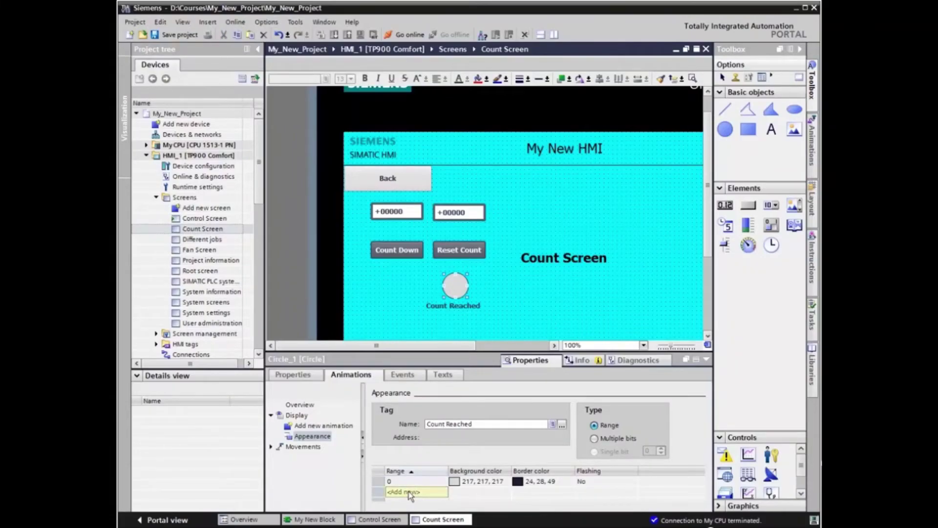
click(414, 491)
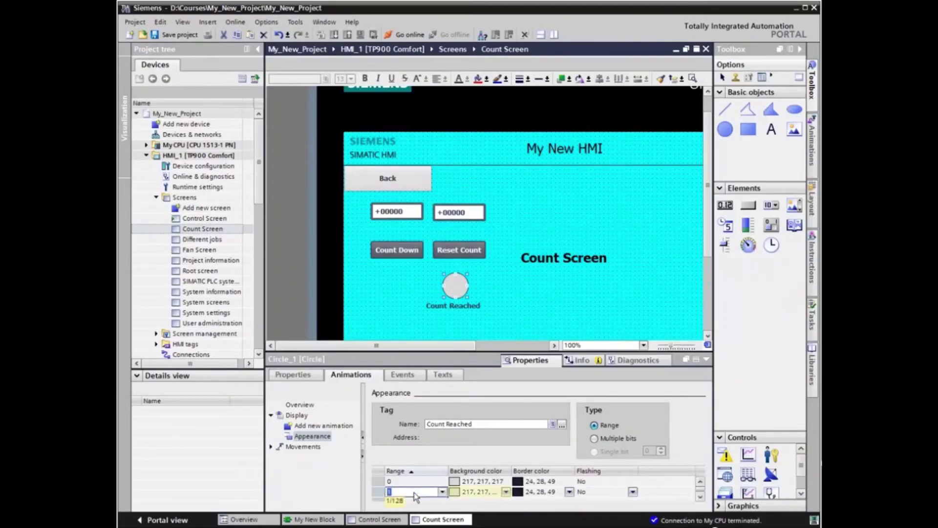
Give range 1 a red (255, 0, 0) background with Flashing set to Yes
click(506, 491)
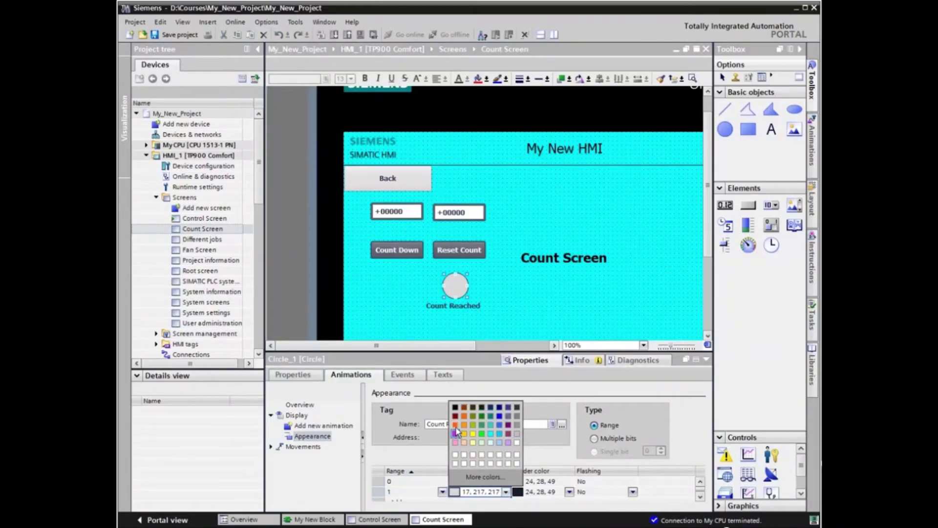
click(456, 426)
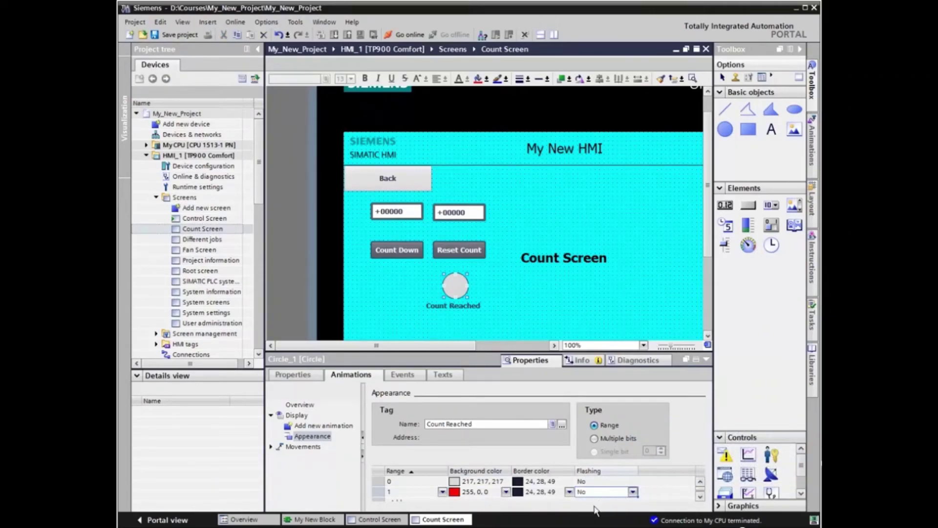
click(633, 492)
click(599, 507)
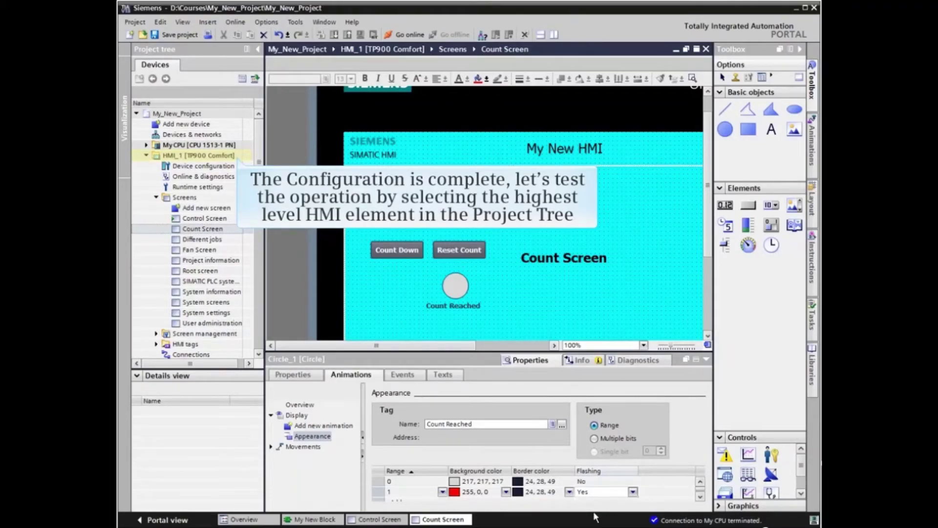
Compile HMI_1 and launch it in WinCC Runtime simulation
click(173, 155)
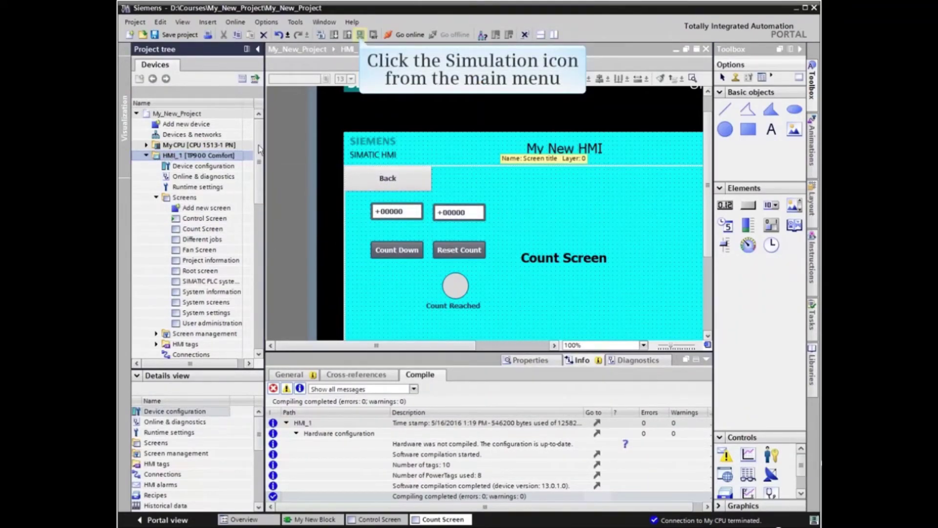
click(360, 35)
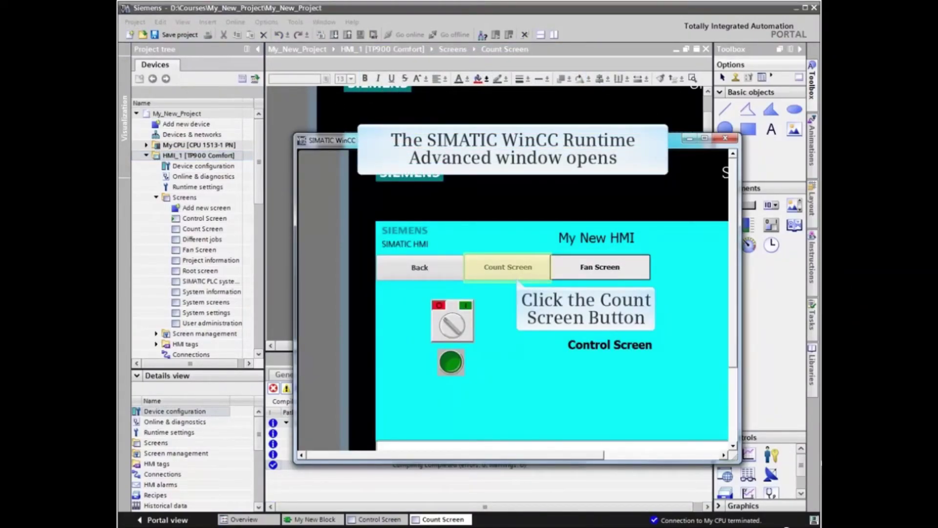
Show the Count Screen, watch Count Reached flash red at 0, then focus Preset Value
click(508, 267)
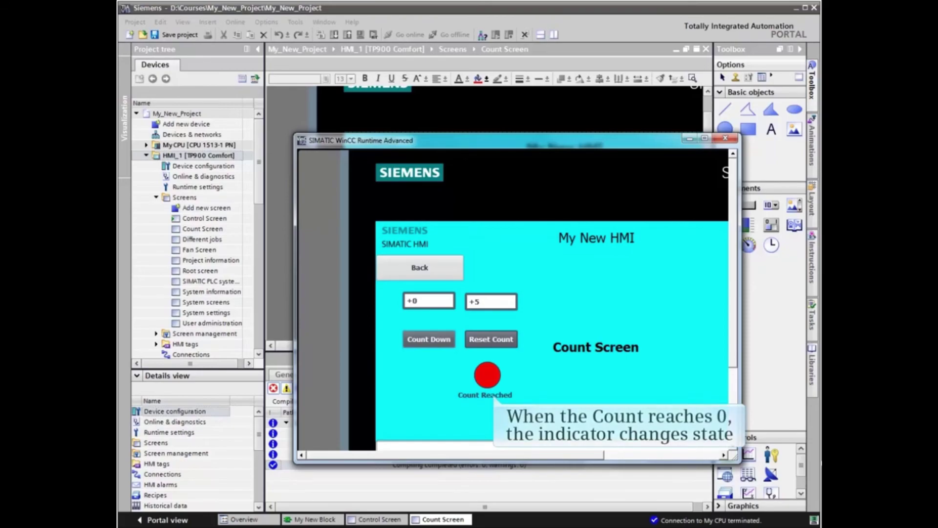
key(Tab)
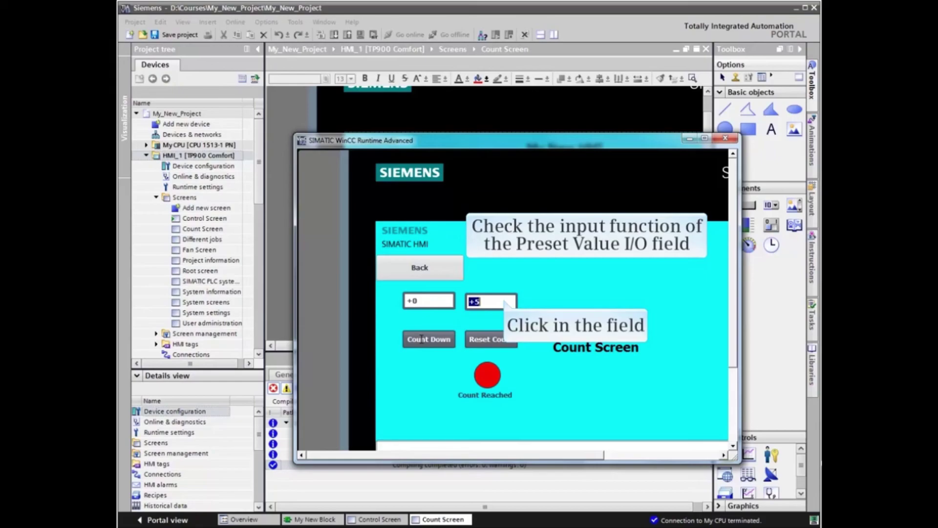
Enter 2 as the preset, reset the count to 2, then count down to 0
click(491, 303)
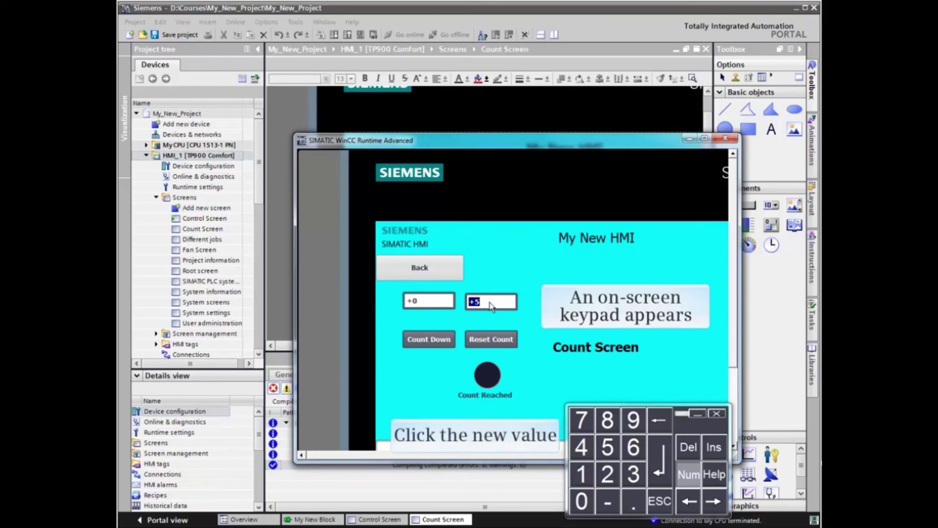
click(607, 474)
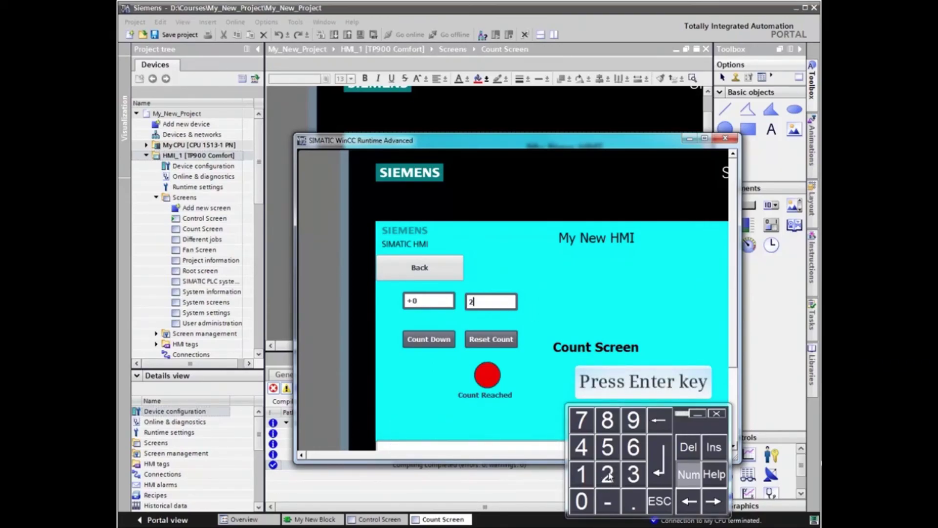
click(659, 473)
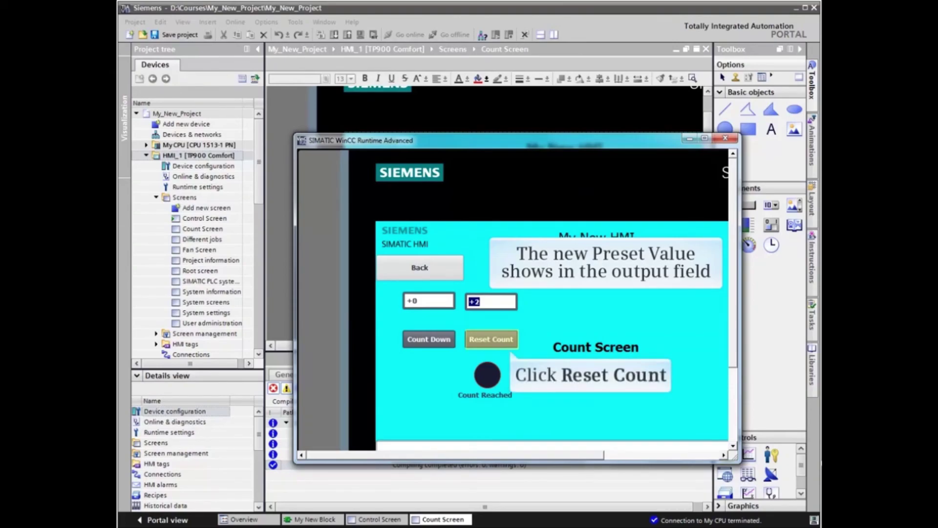
click(492, 339)
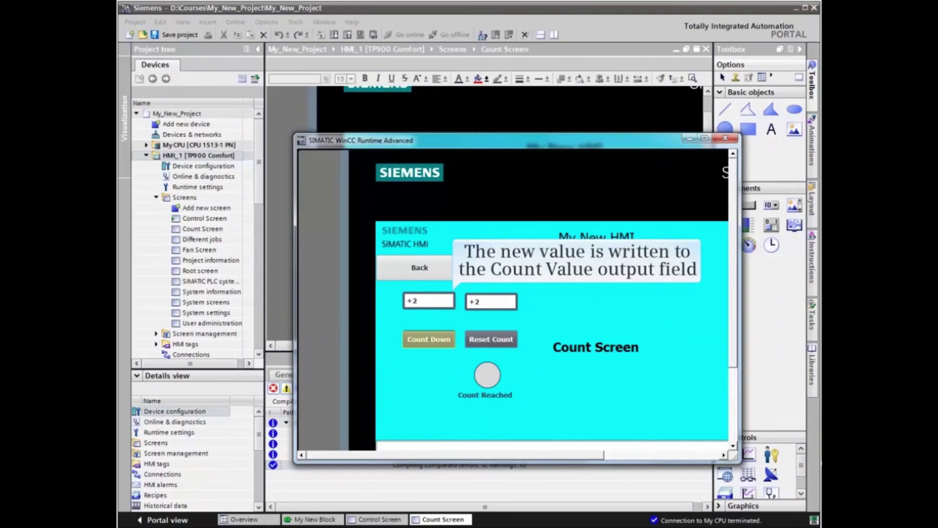
click(429, 339)
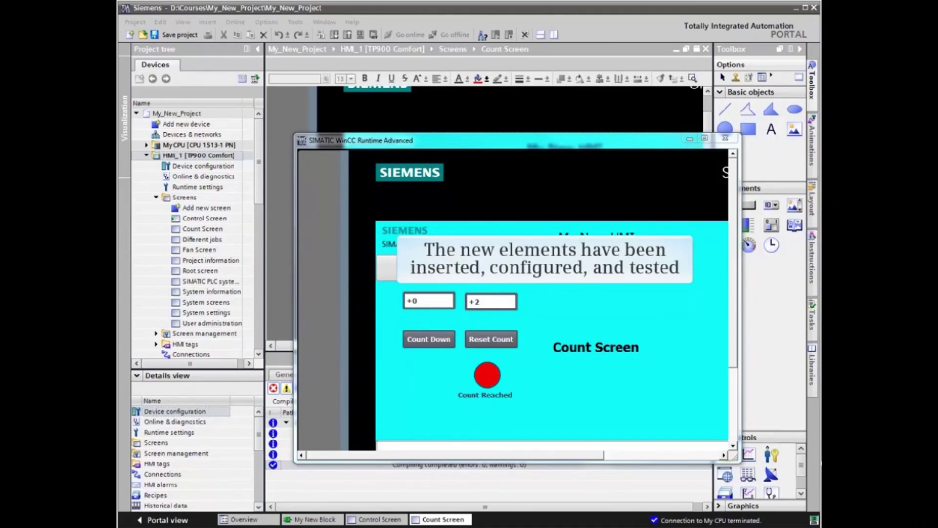